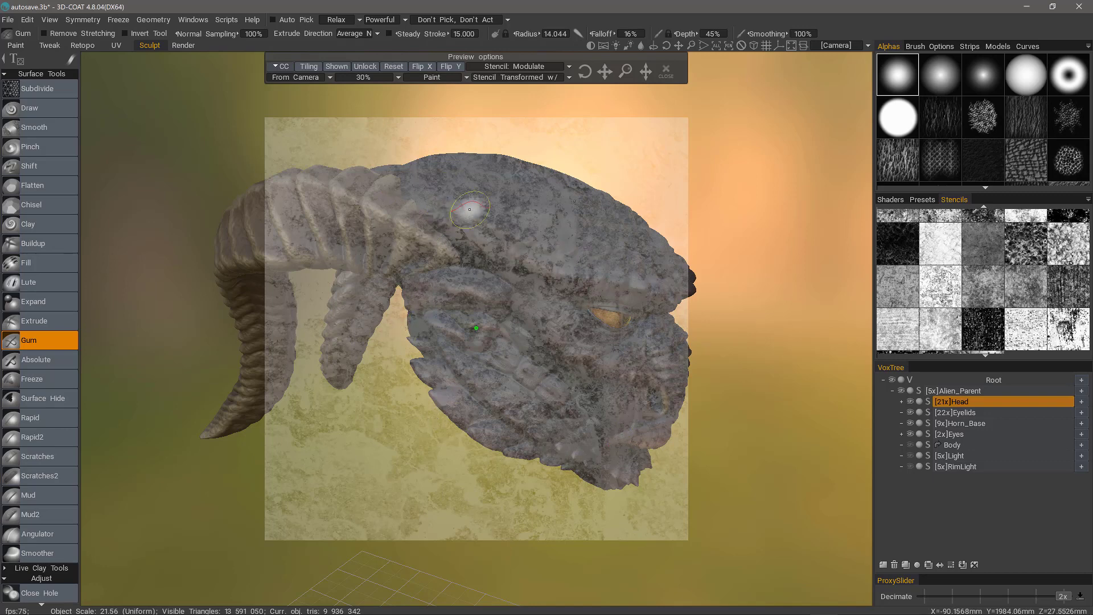
click(395, 66)
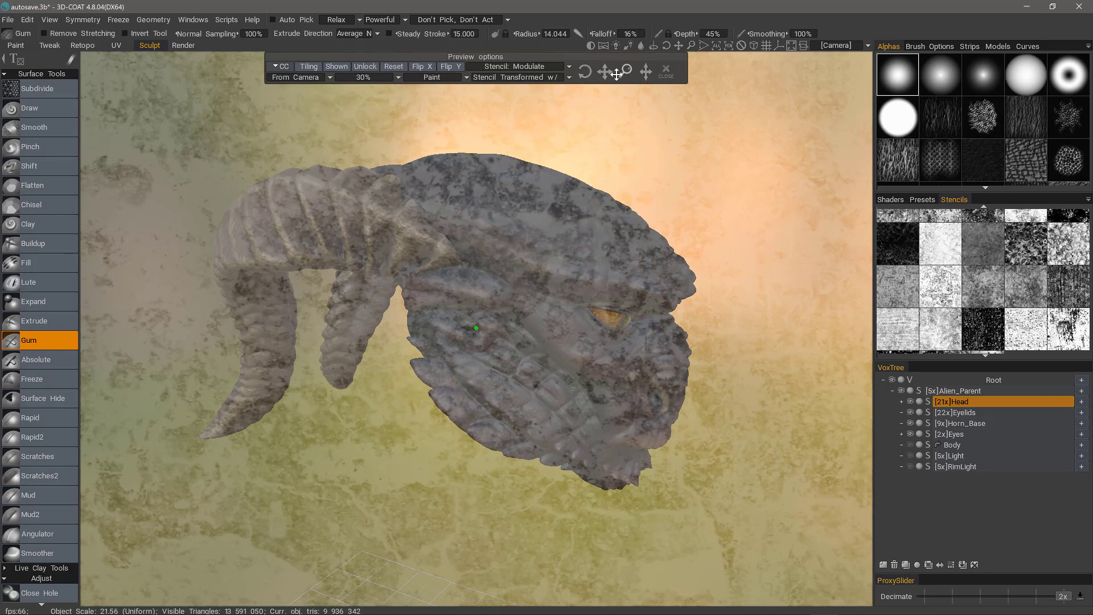
drag(605, 71, 534, 120)
drag(627, 70, 614, 74)
drag(323, 36, 645, 78)
drag(549, 79, 558, 111)
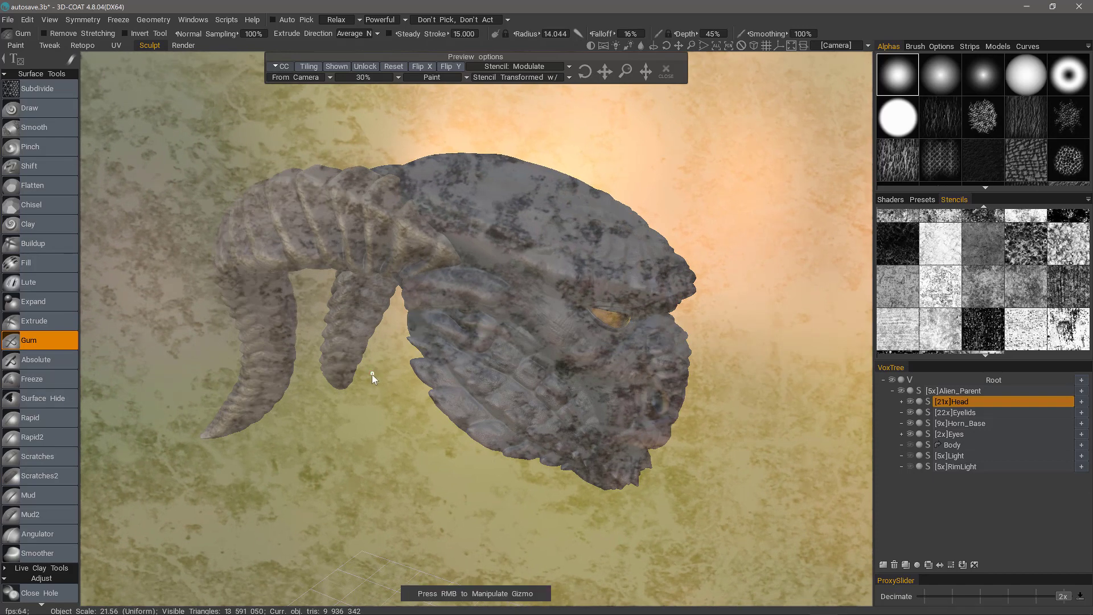
click(393, 67)
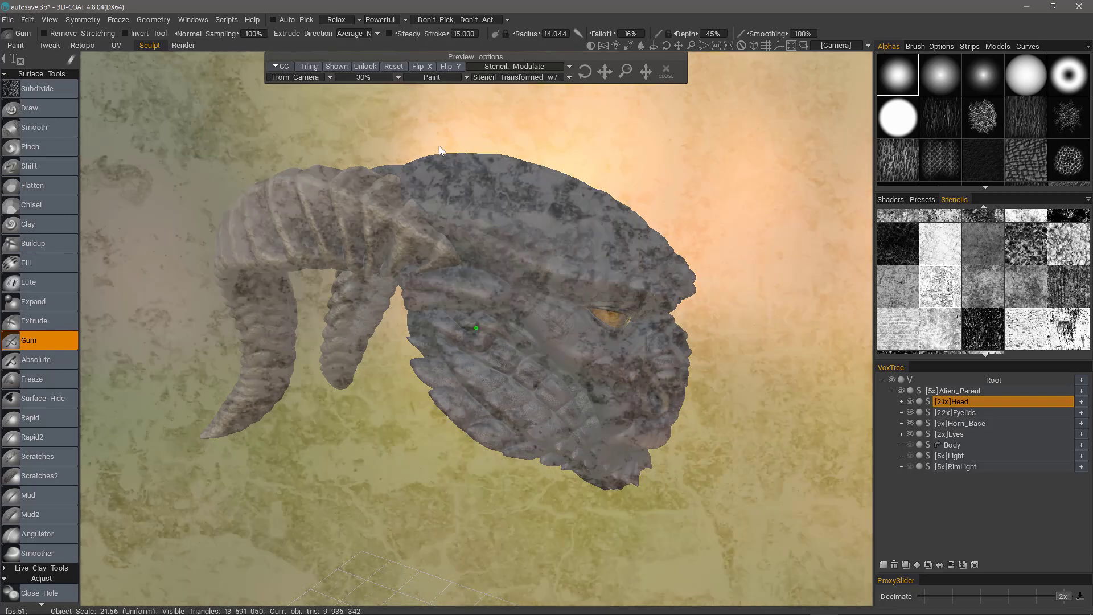
- Move the stencil over the alien head and rescale it with its gizmo
mouse_move(475, 329)
right_down()
mouse_move(489, 351)
mouse_move(501, 342)
right_up()
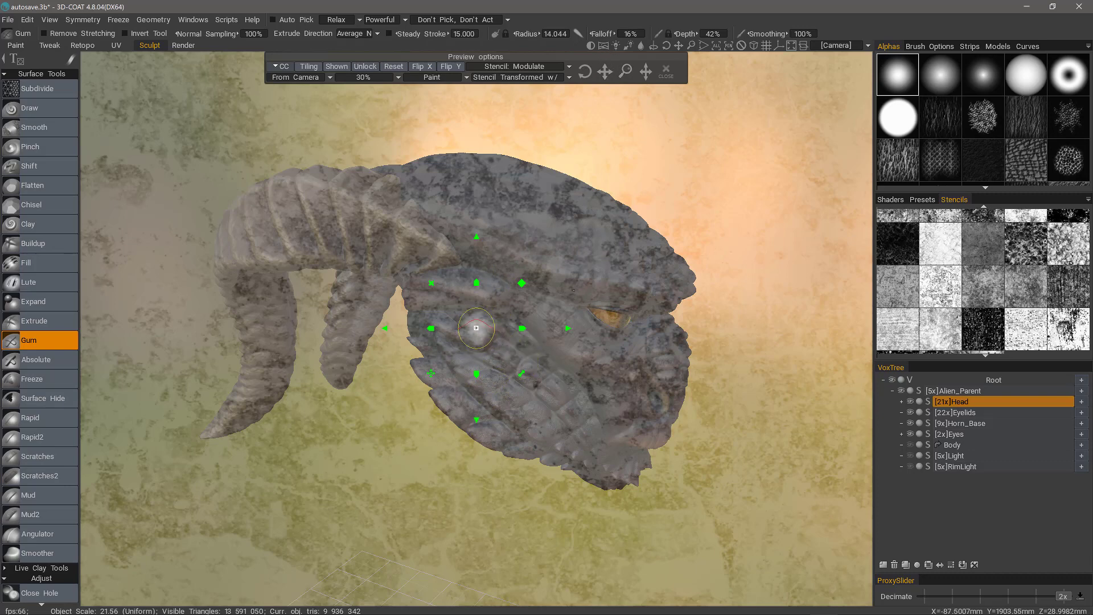
right_drag(477, 328, 415, 299)
mouse_move(415, 298)
alt+mouse_down()
mouse_move(579, 275)
mouse_move(552, 368)
mouse_move(538, 337)
alt+mouse_up()
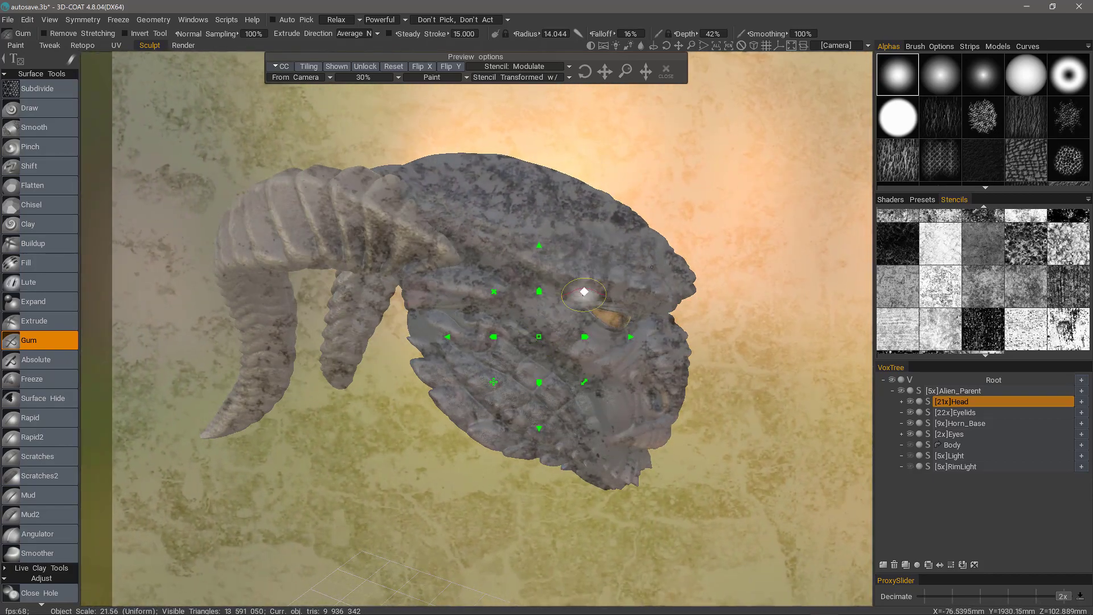
drag(584, 292, 604, 284)
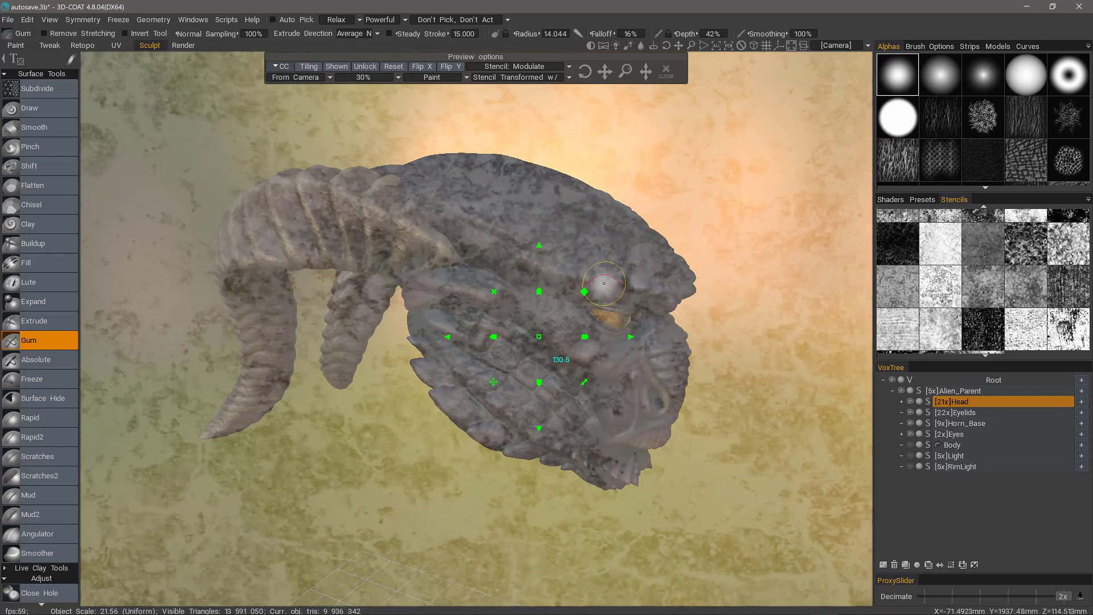
shift+right_drag(604, 283, 584, 292)
shift+right_drag(584, 382, 585, 382)
drag(584, 382, 584, 382)
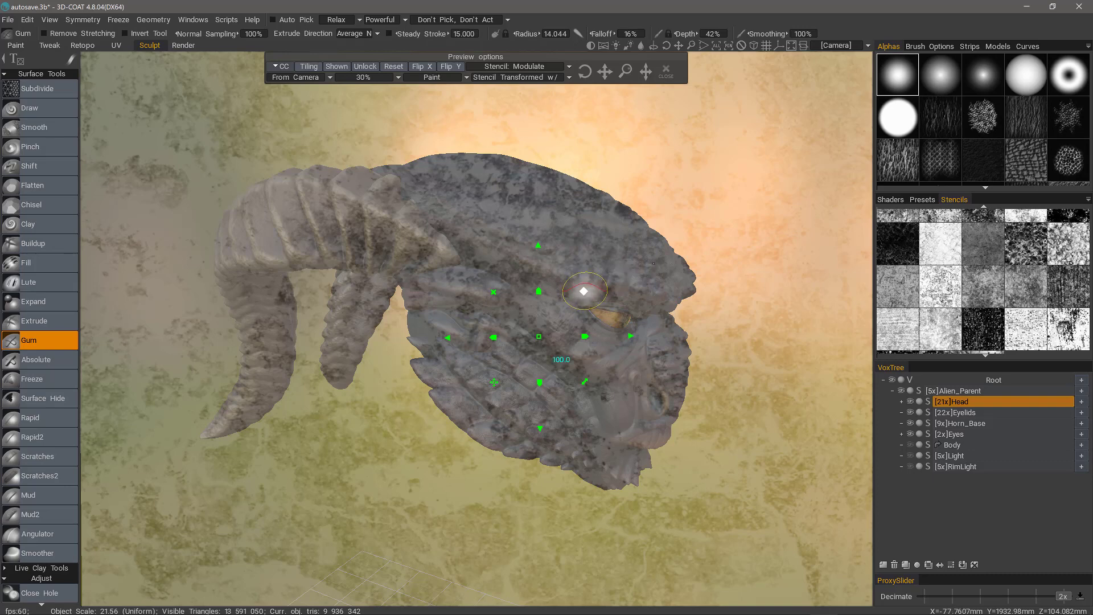
- Enter a finer stencil scale, try a 45° rotation, then set the rotation back to 0
key(space)
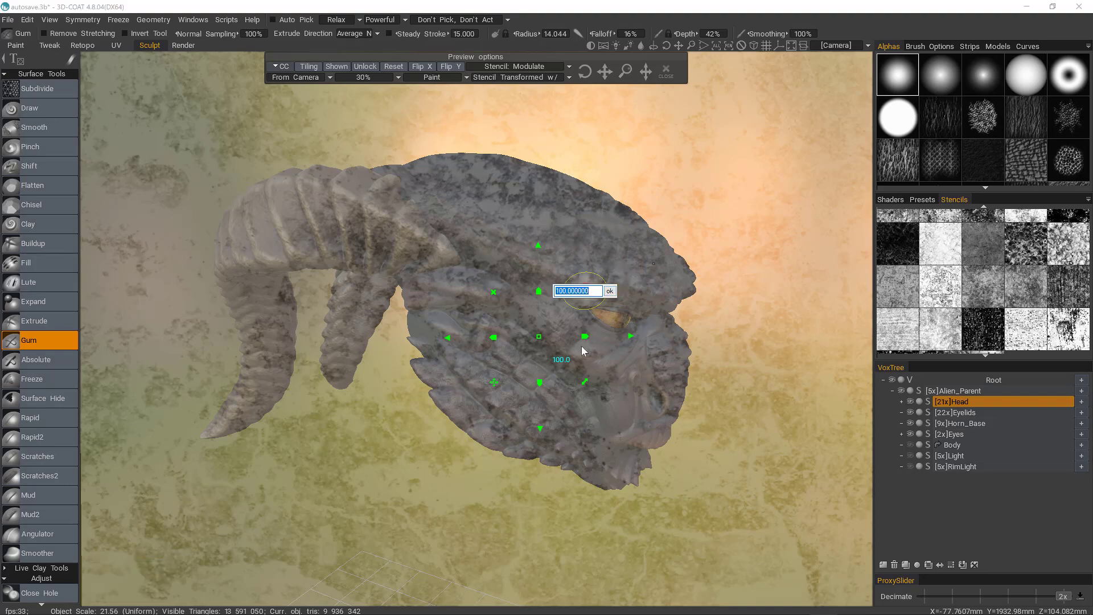
key(Return)
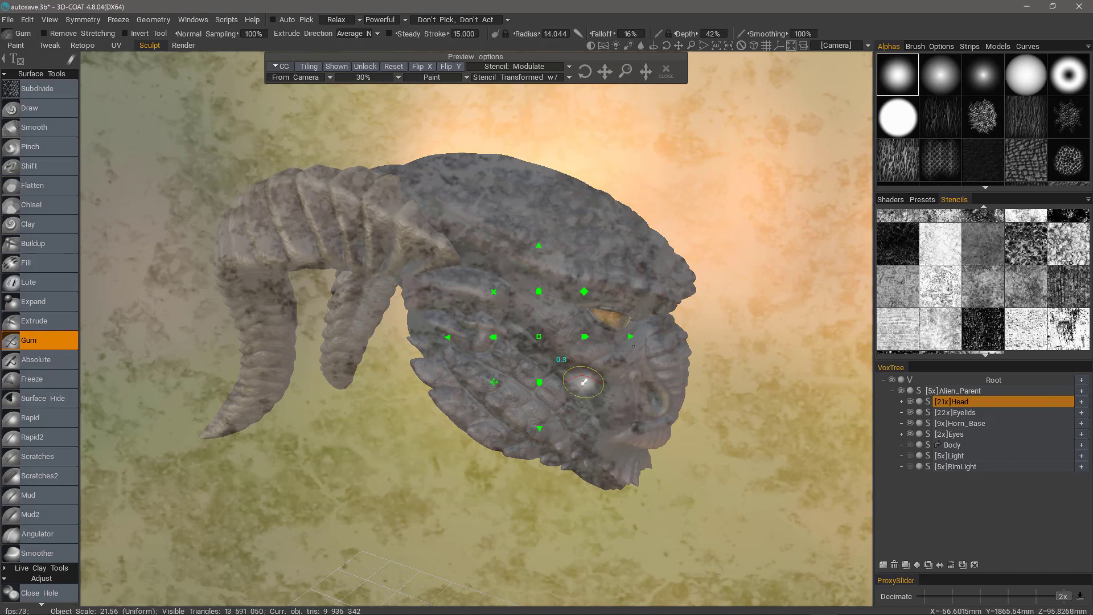
key(space)
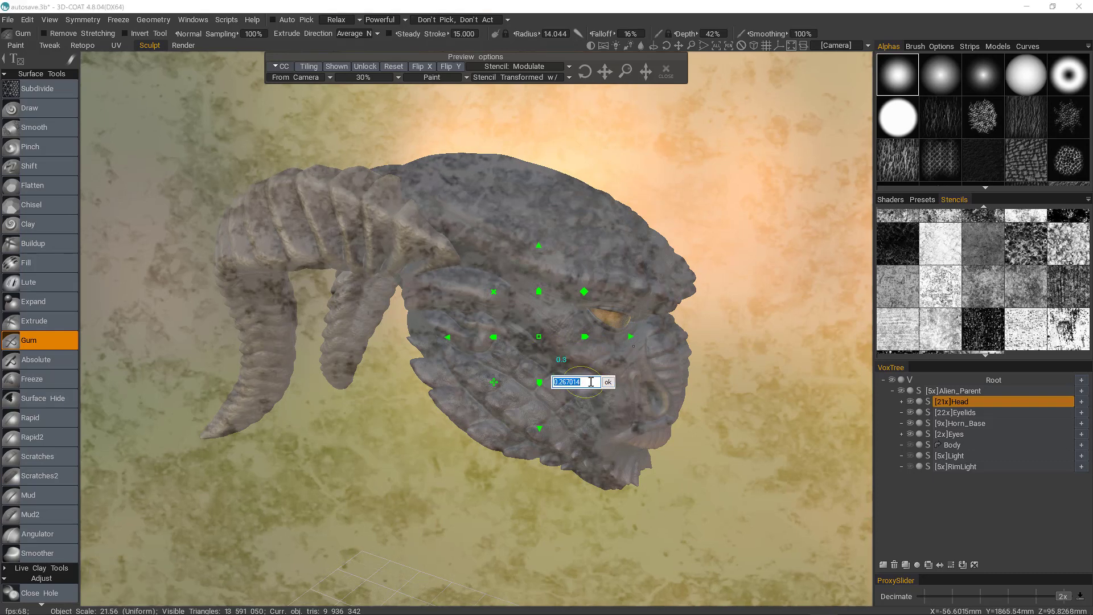
text(45)
click(608, 382)
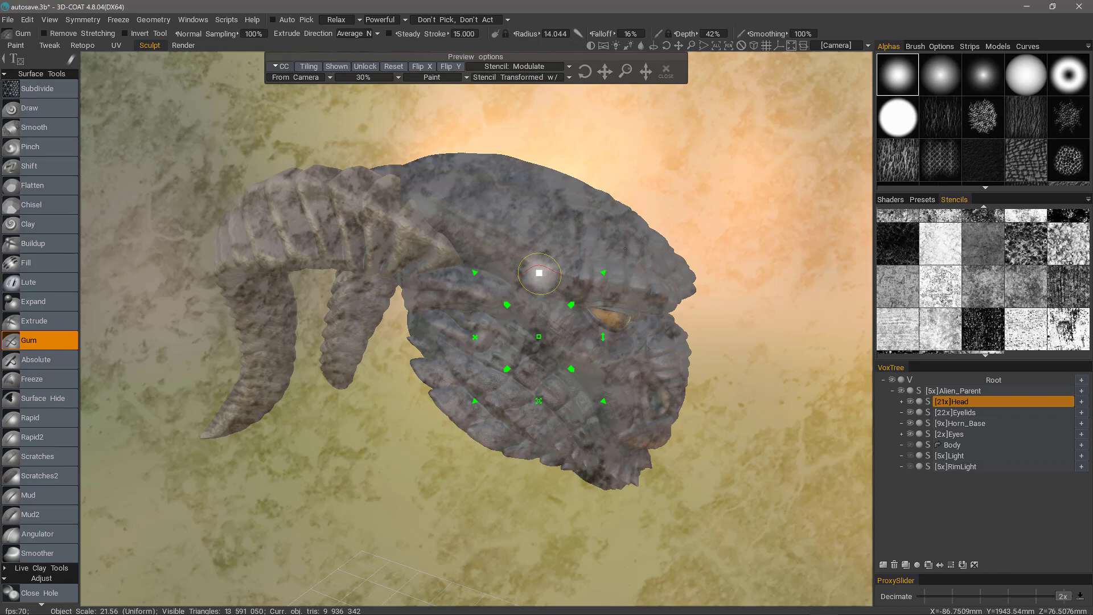
mouse_move(539, 272)
mouse_down()
mouse_move(521, 284)
mouse_move(547, 312)
mouse_up()
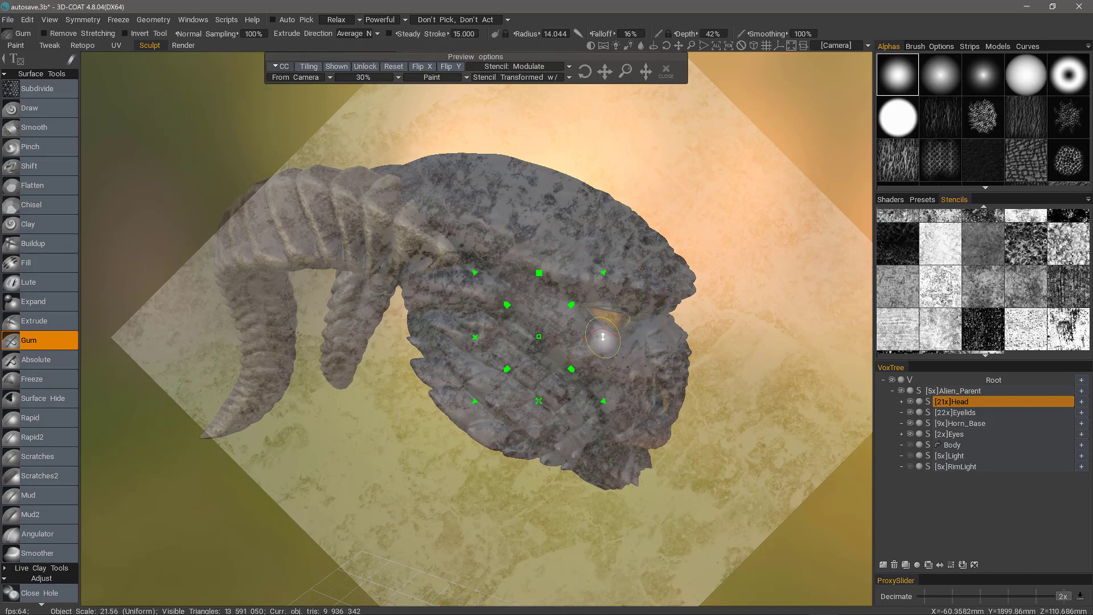
key(space)
text(0)
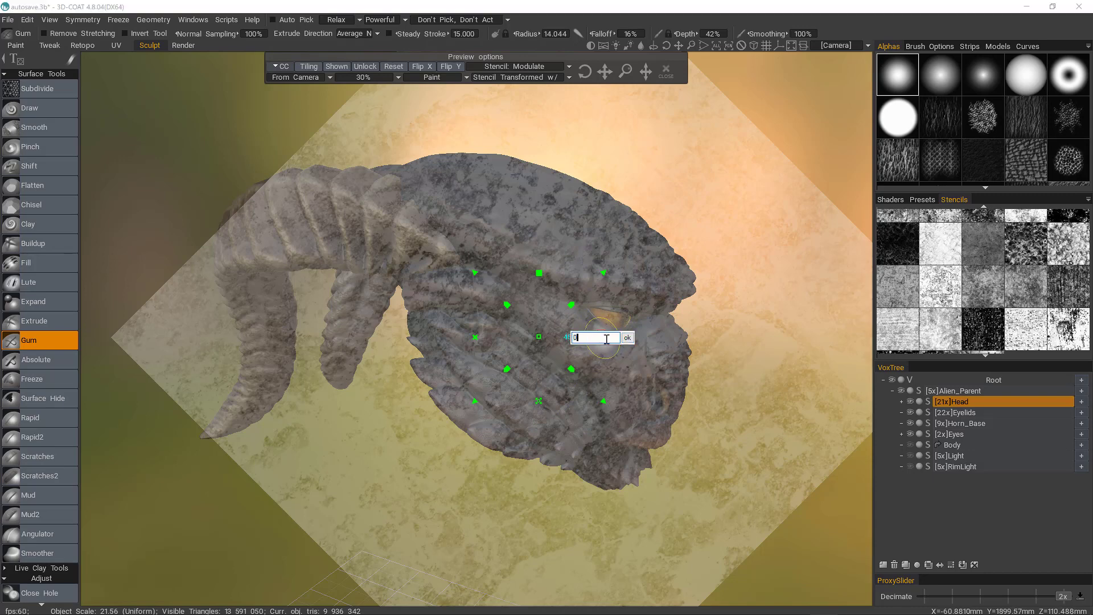
key(Return)
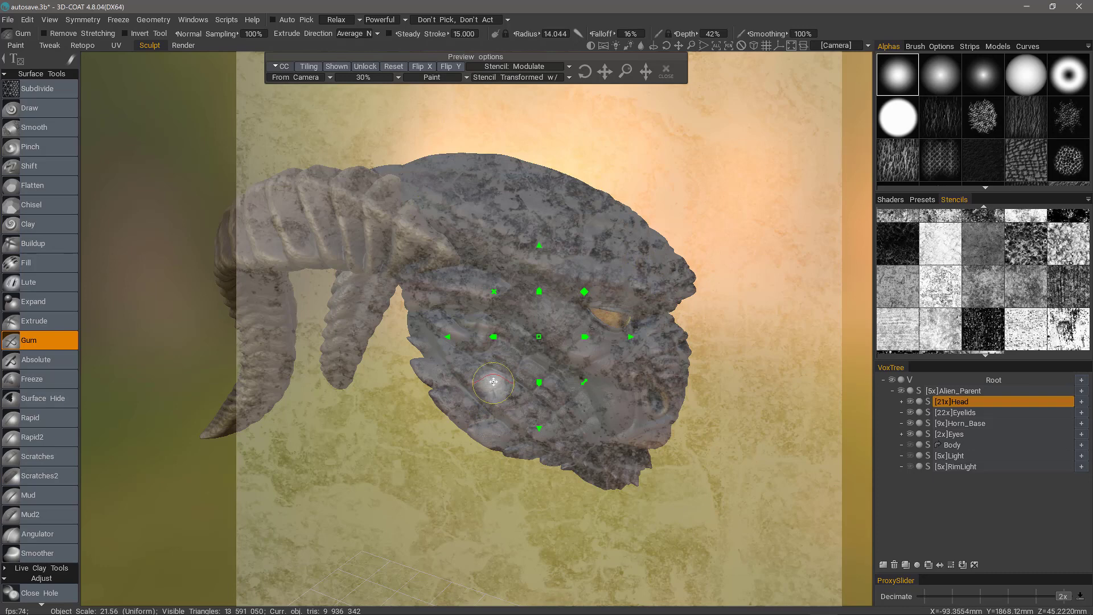
- Move, rotate and shrink the stencil with its gizmo, then reset it to fill the view
drag(493, 381, 639, 327)
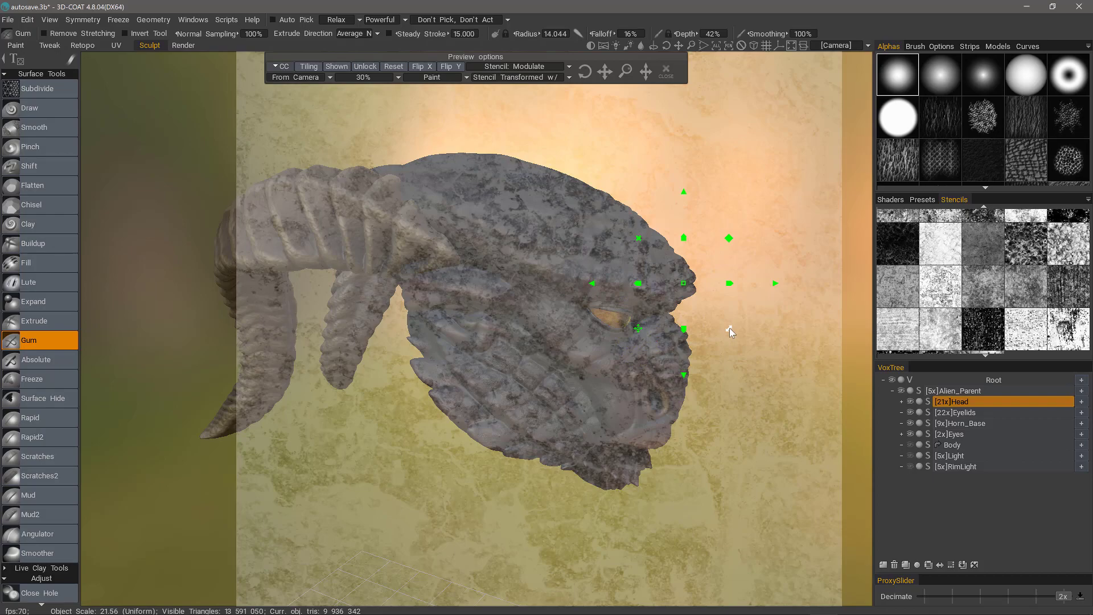
drag(729, 327, 748, 350)
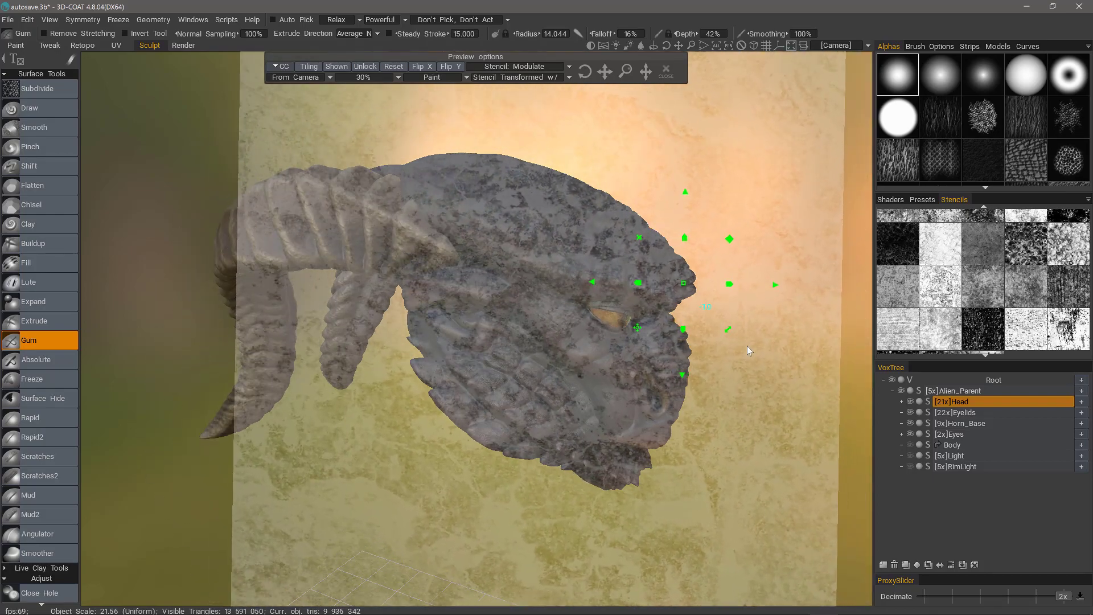
mouse_move(729, 240)
mouse_down()
mouse_move(739, 231)
mouse_move(720, 246)
mouse_move(729, 239)
mouse_up()
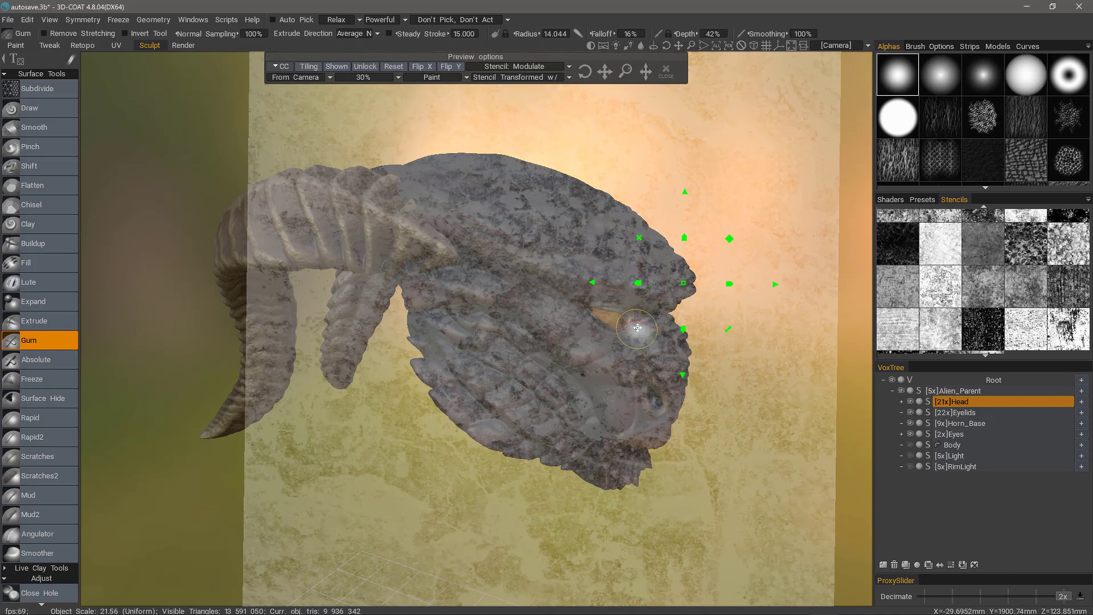
drag(637, 327, 542, 367)
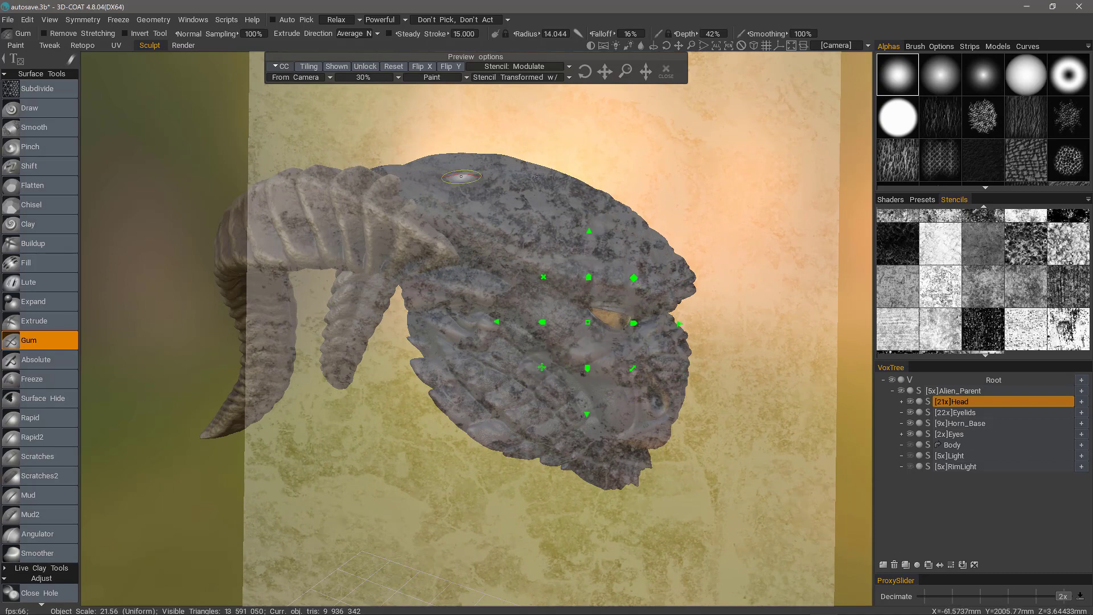
click(393, 66)
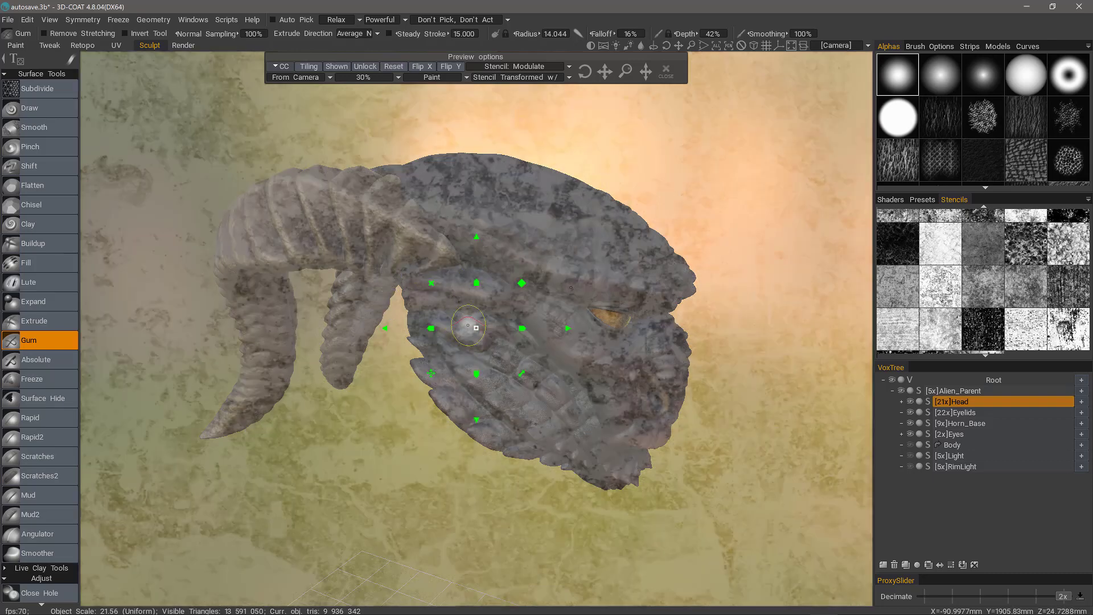
- Nudge the stencil 44 pixels right and raise the brush depth to 53%
right_drag(477, 329, 466, 318)
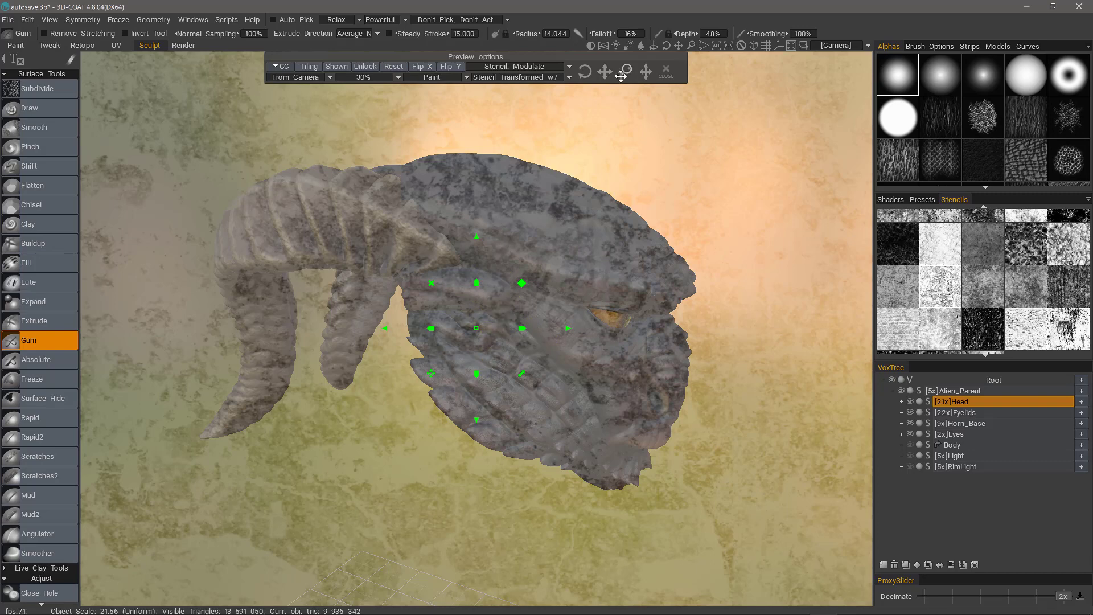
right_drag(568, 328, 592, 328)
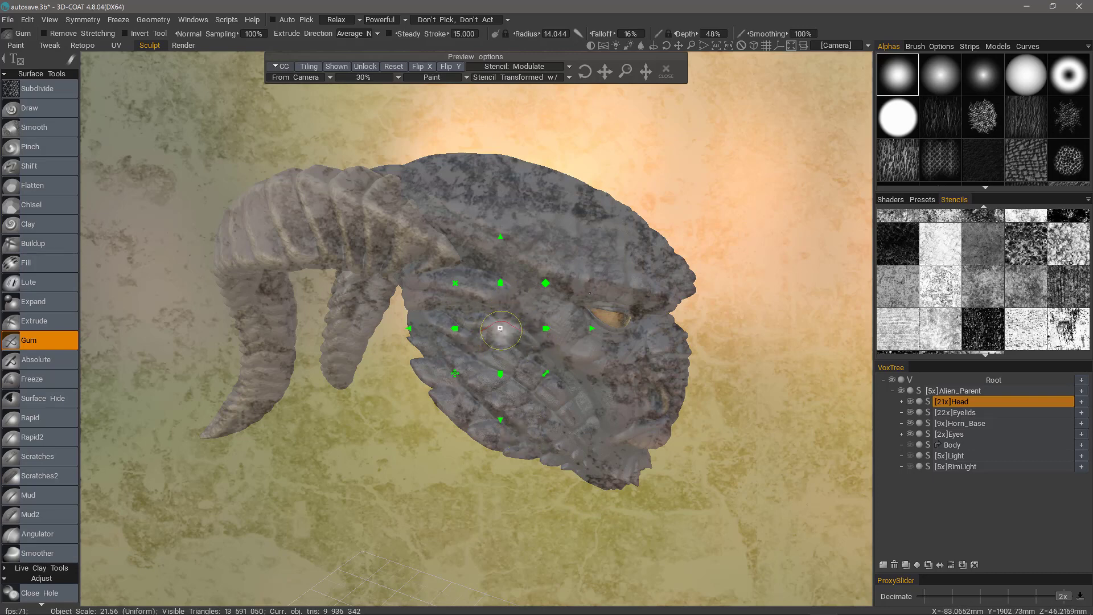
right_drag(500, 328, 412, 128)
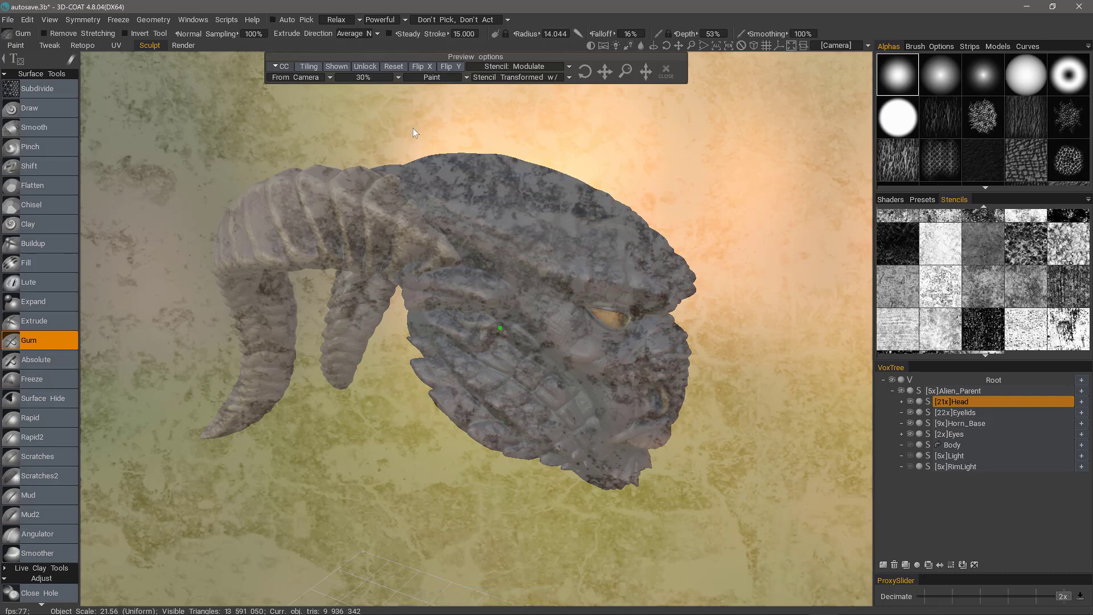
- Switch the stencil to Distort Image mode, then clear its distortion
click(467, 77)
click(436, 101)
click(454, 80)
click(436, 101)
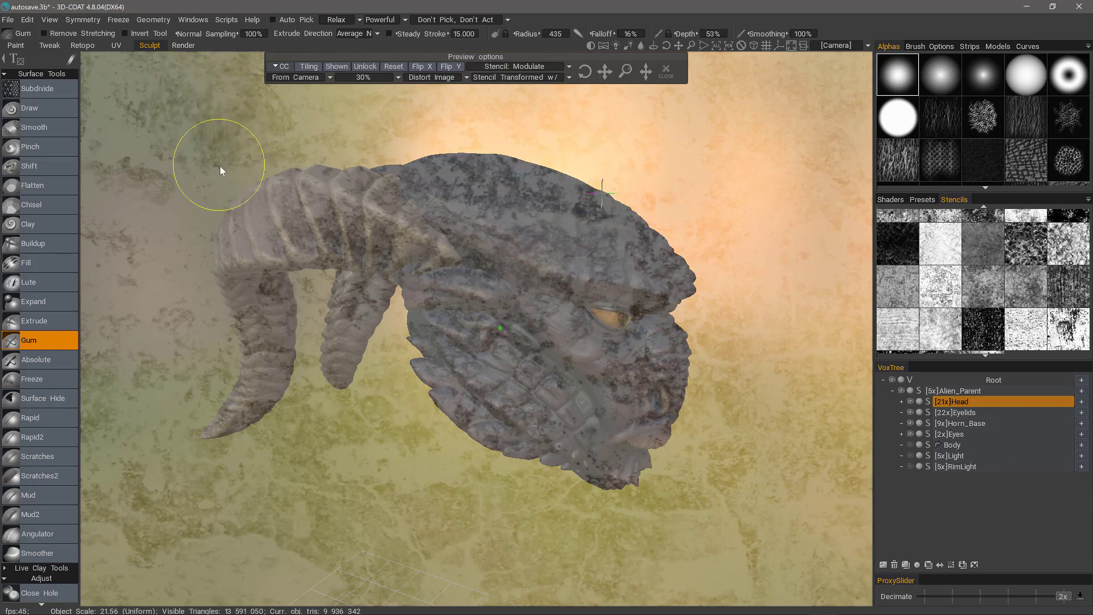
click(432, 76)
click(425, 113)
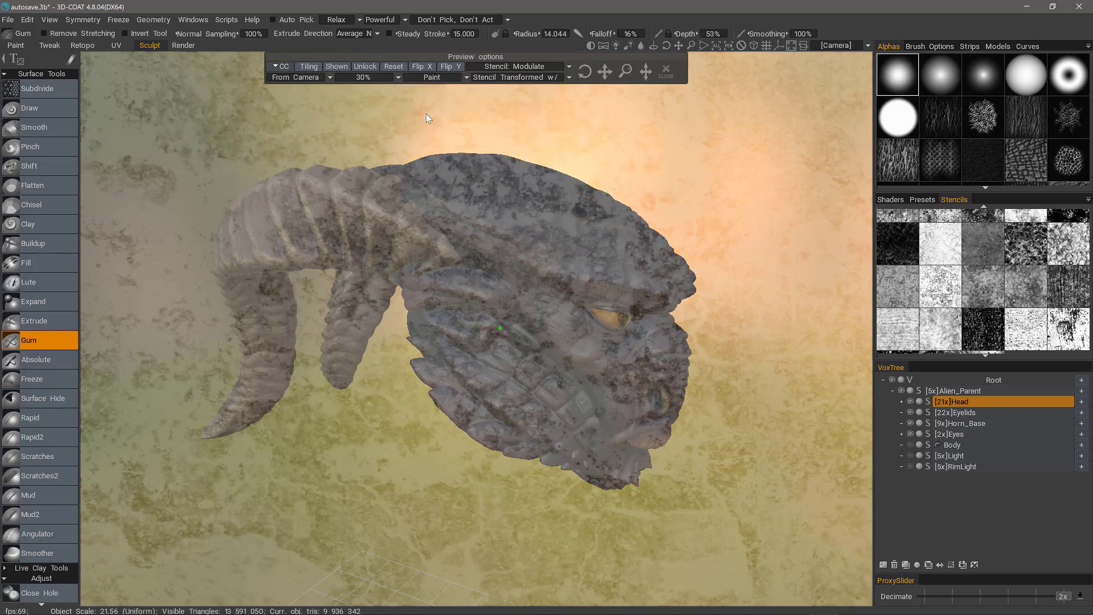
- Paint a dark stroke in Paint Over Image mode, then return to Paint, Reset and Replace
click(431, 77)
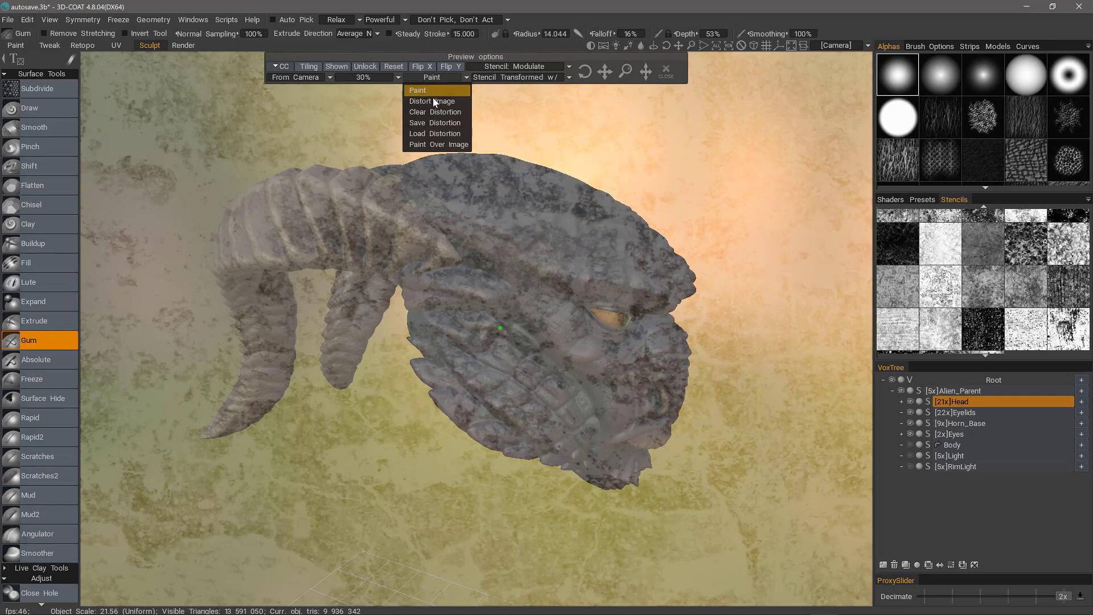
click(421, 144)
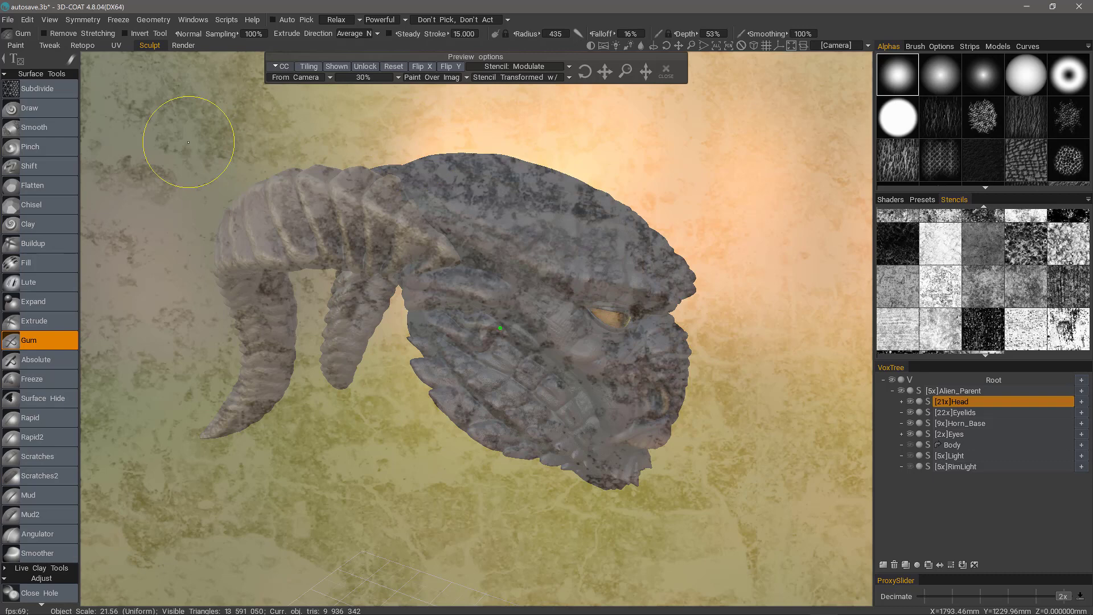
mouse_move(171, 147)
mouse_down()
mouse_move(153, 262)
mouse_move(190, 163)
mouse_move(224, 135)
mouse_move(195, 195)
mouse_up()
click(439, 78)
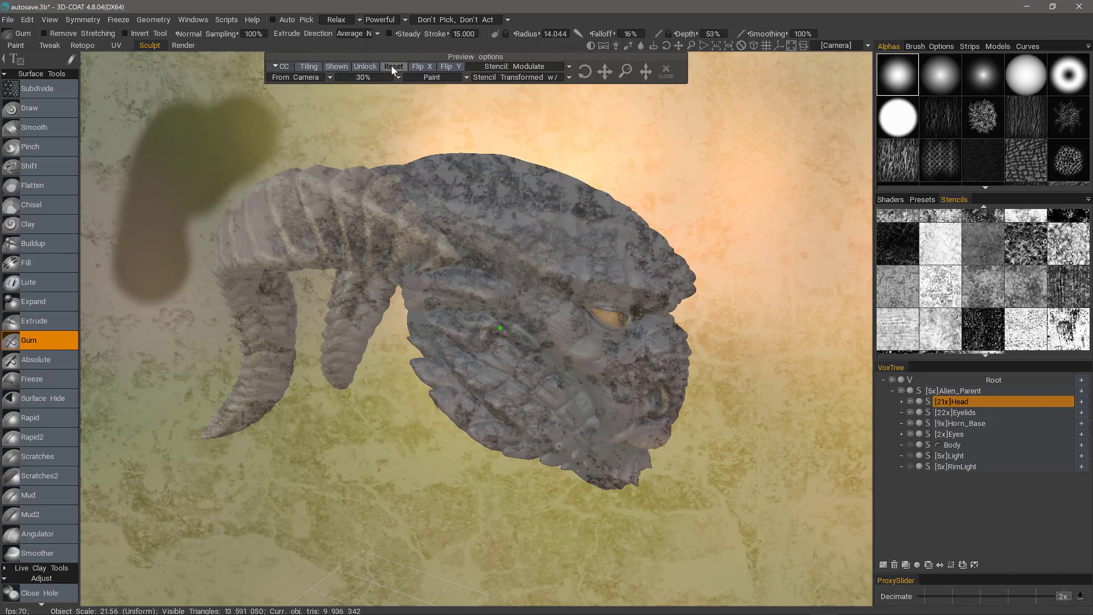
click(393, 66)
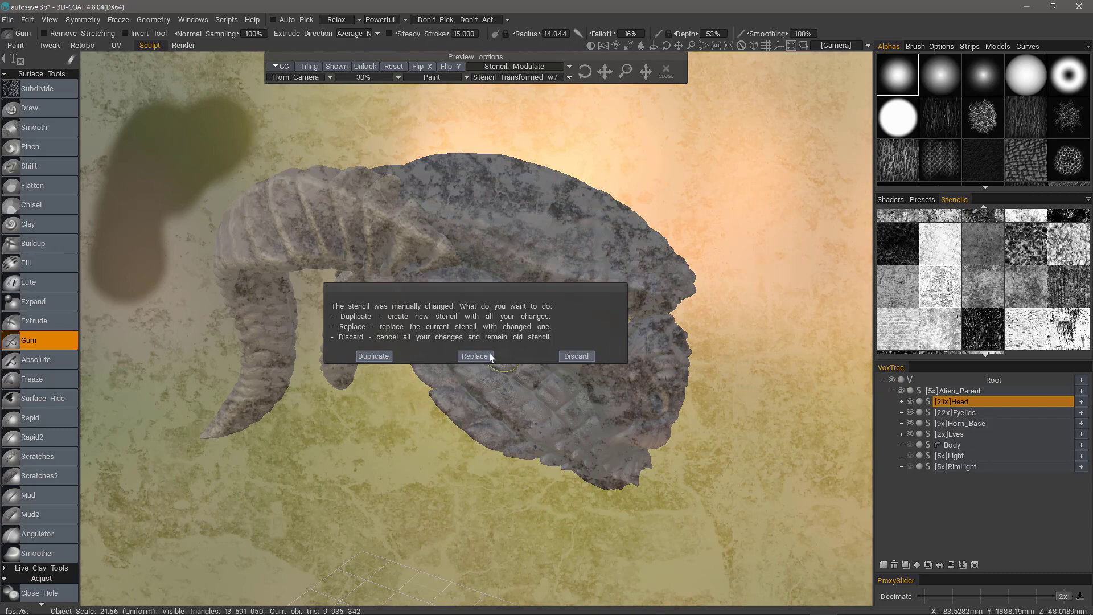
click(474, 356)
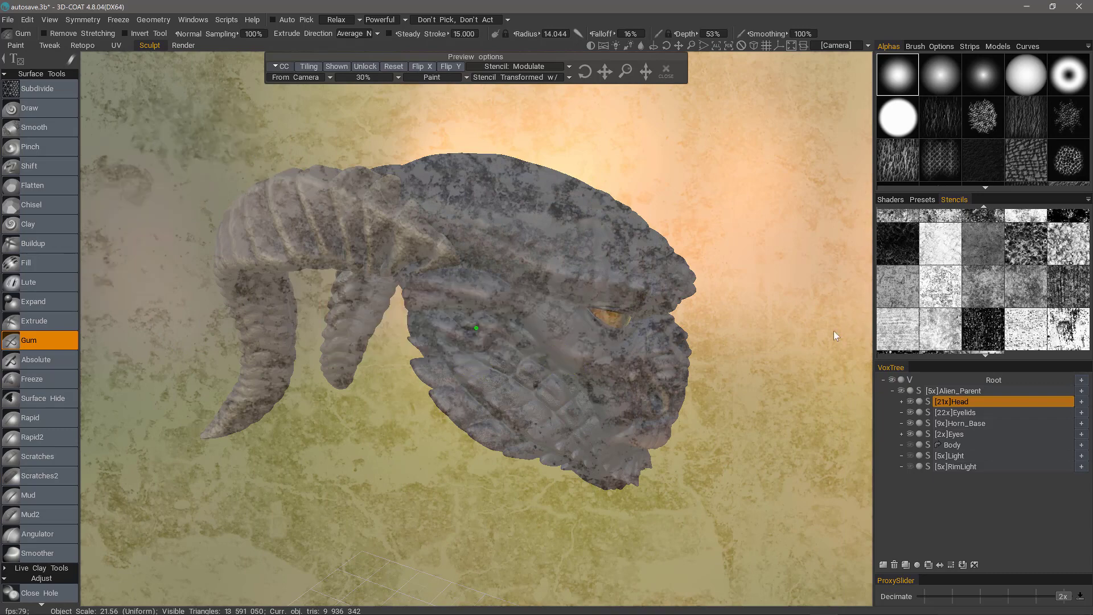
- In the stencil's colour correction, set brightness -5%, contrast 6% and gamma 123%
click(398, 79)
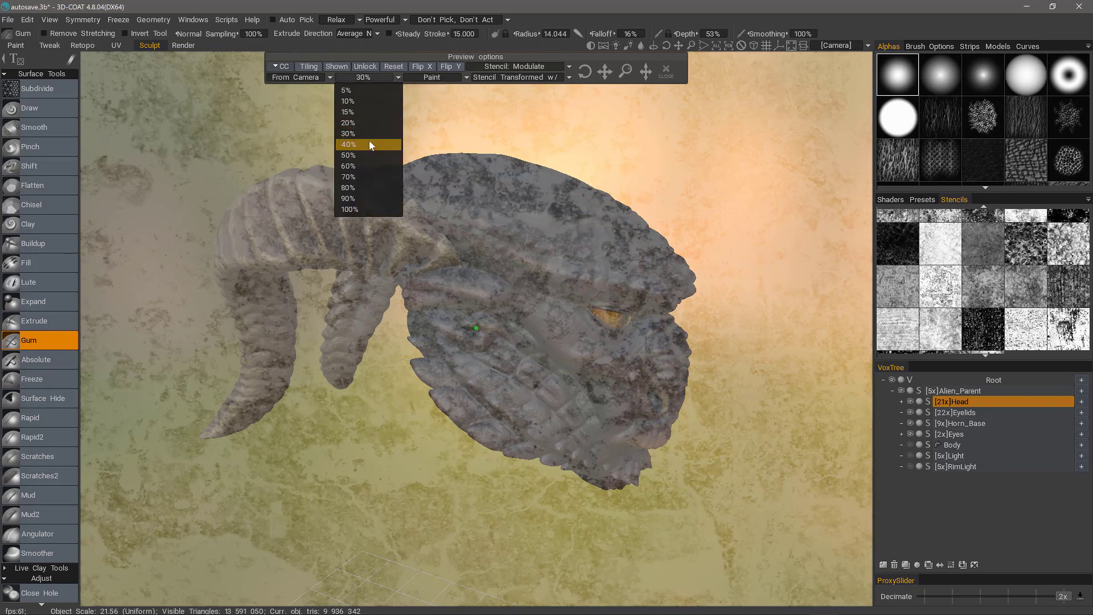
click(277, 66)
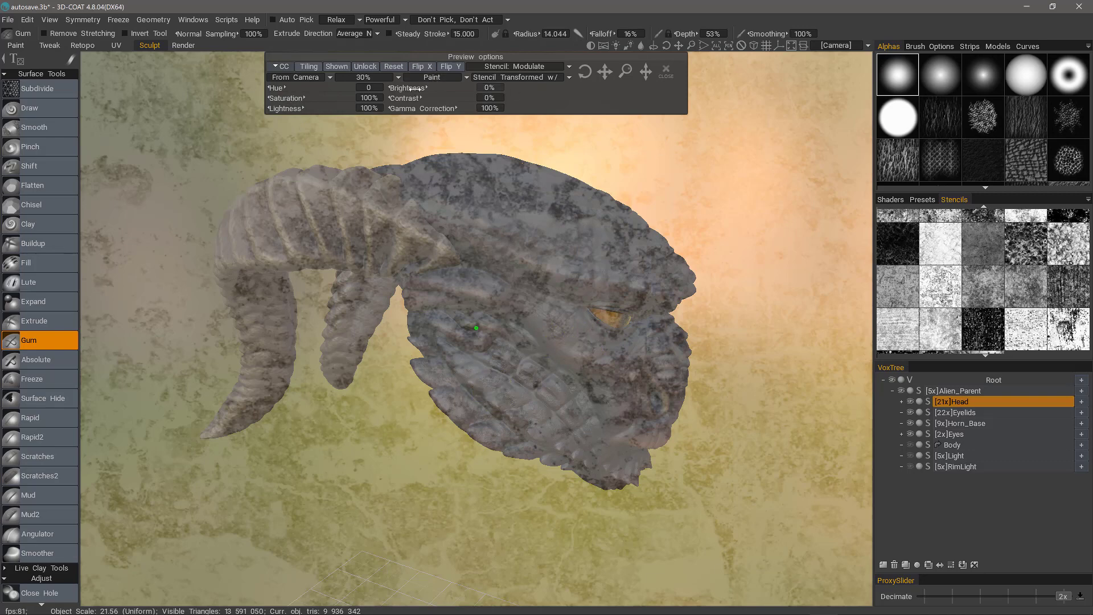
mouse_move(412, 90)
mouse_down()
mouse_move(393, 89)
mouse_move(421, 99)
mouse_move(411, 99)
mouse_up()
- Collapse the preview options, try Stencil: Invert, then return to Stencil: Modulate
click(280, 68)
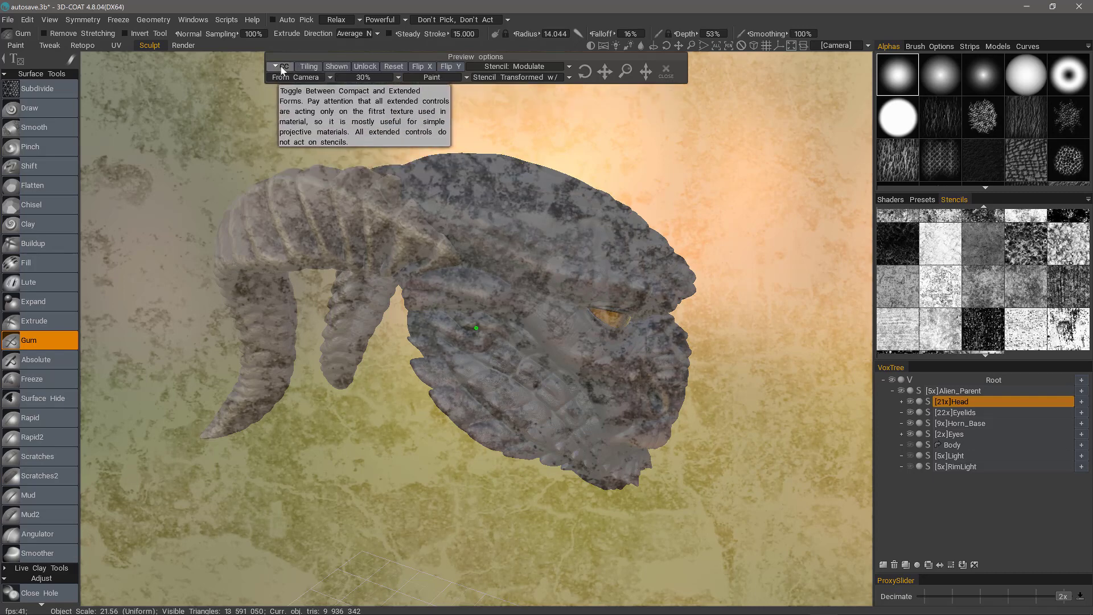
click(569, 67)
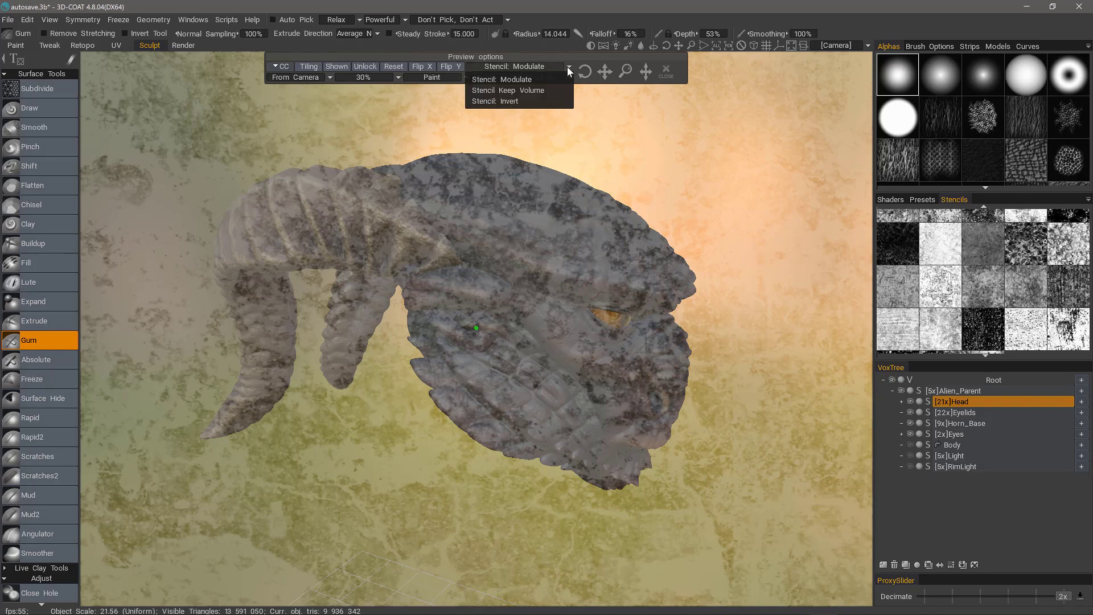
click(506, 103)
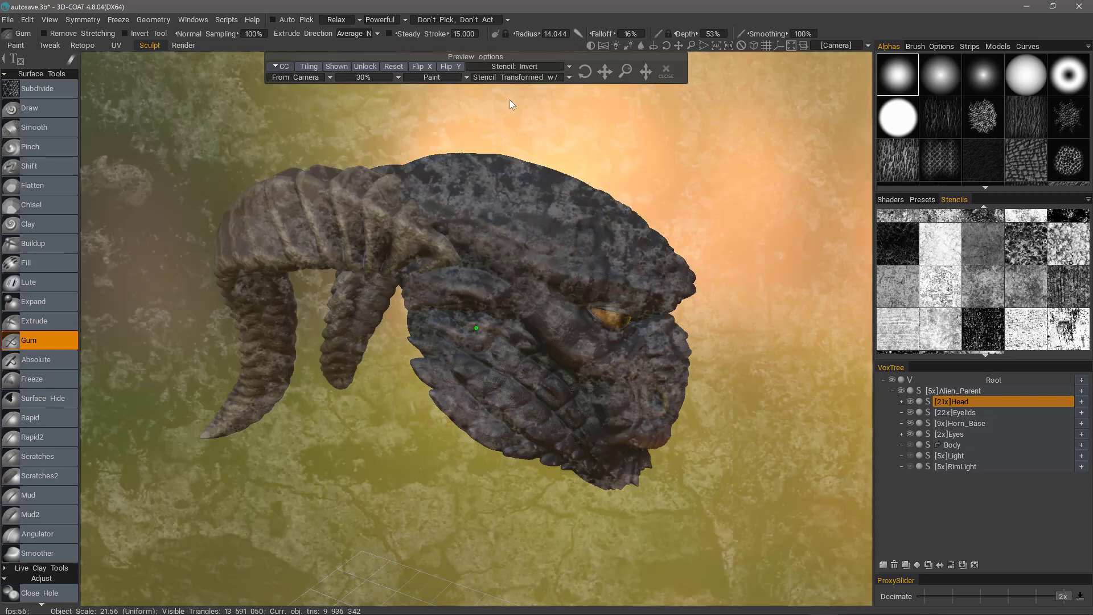
click(519, 67)
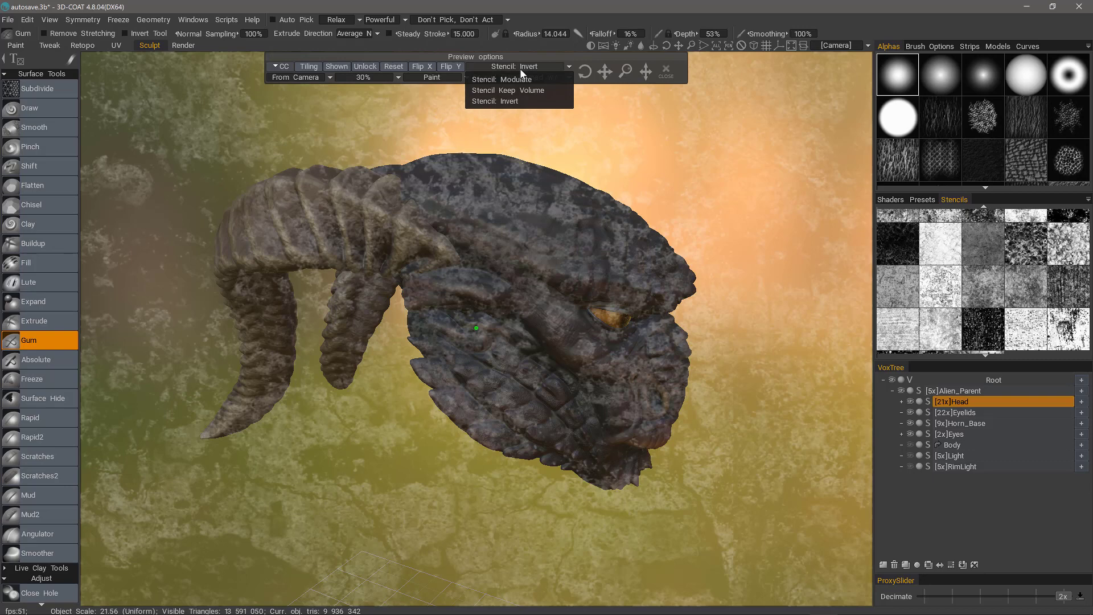
click(513, 80)
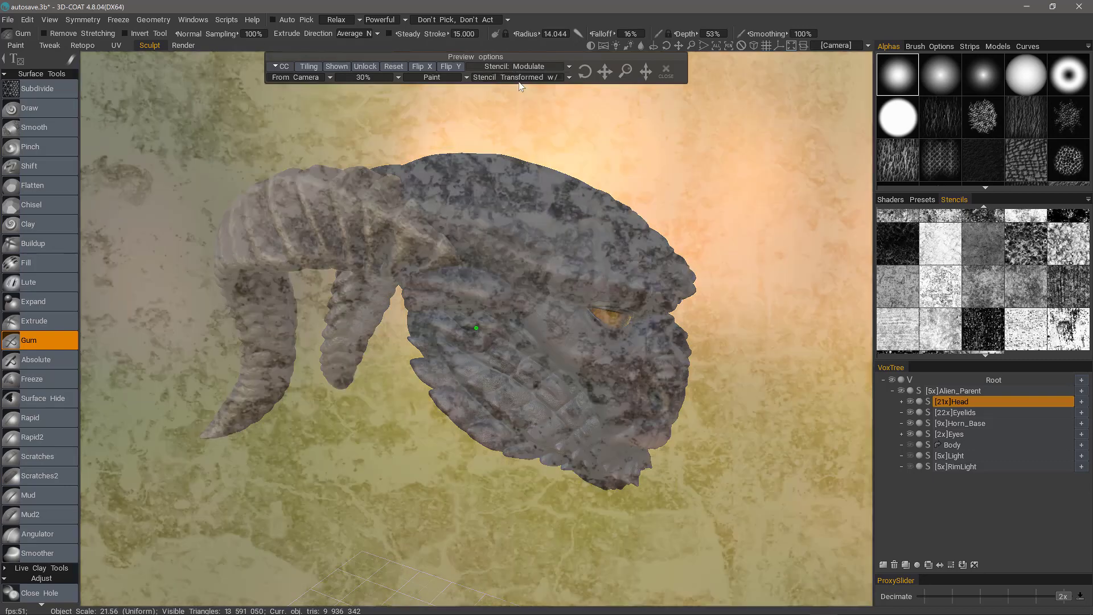
- Check the stencil transform options, leaving the setting unchanged
click(548, 80)
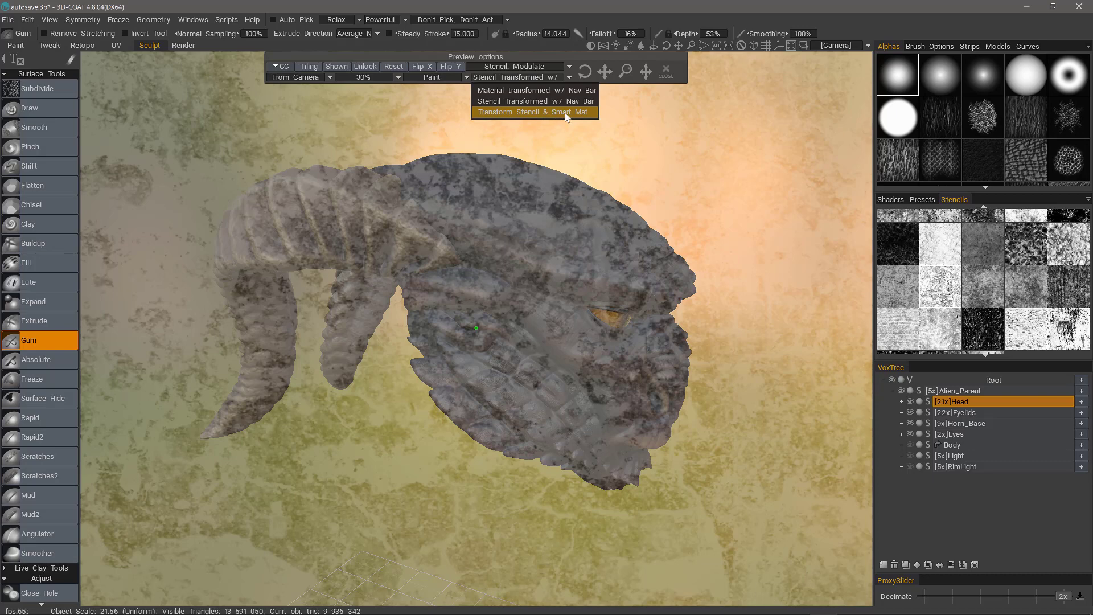
click(545, 79)
click(519, 101)
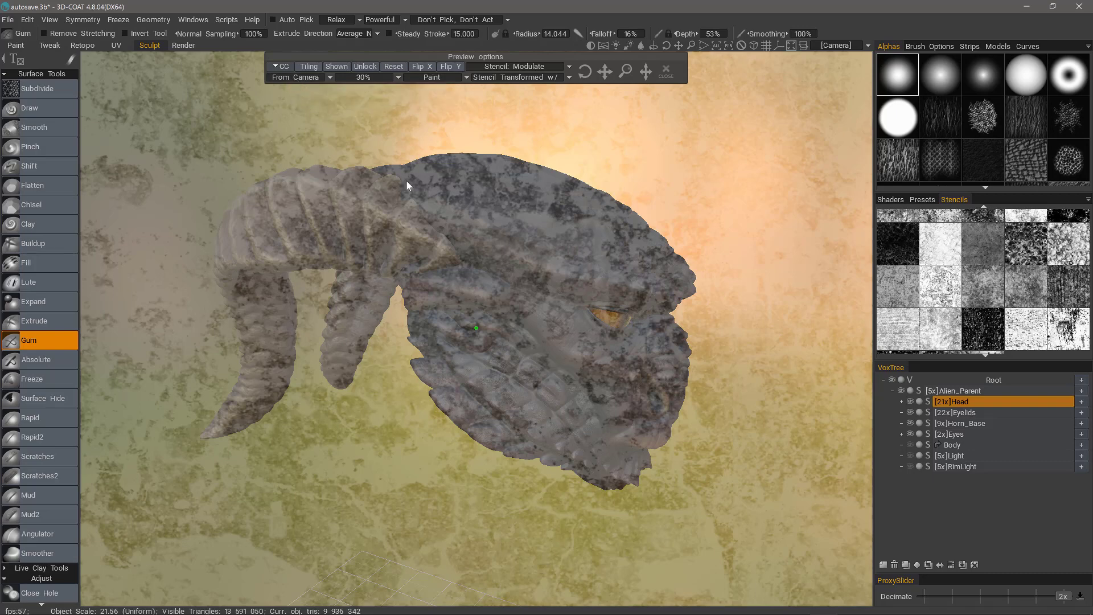
- Set the stencil projection to Cube Mapping
click(298, 77)
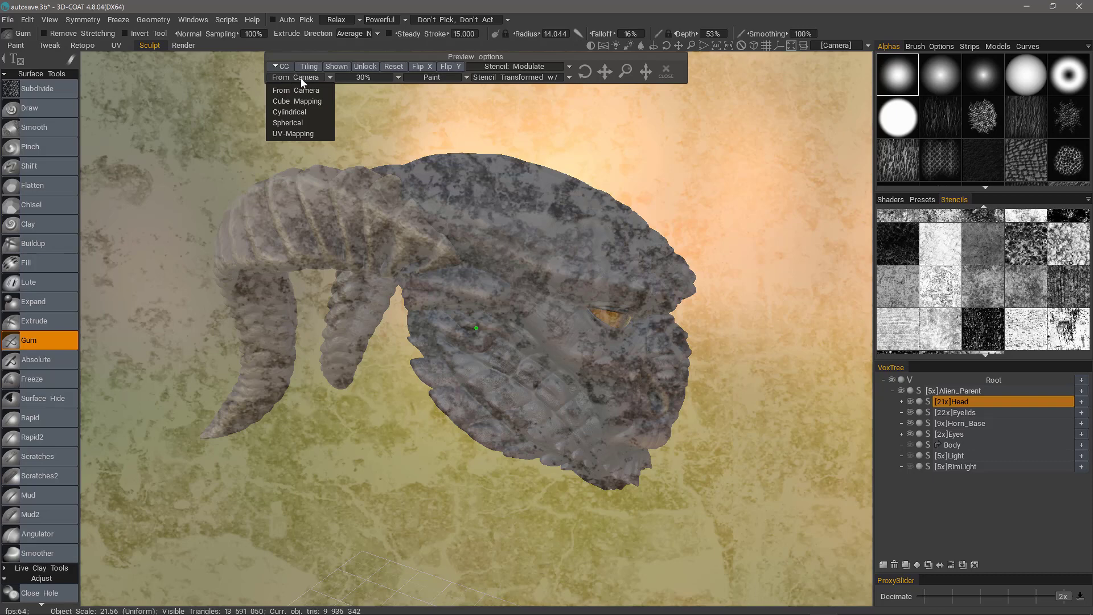
click(298, 101)
click(301, 78)
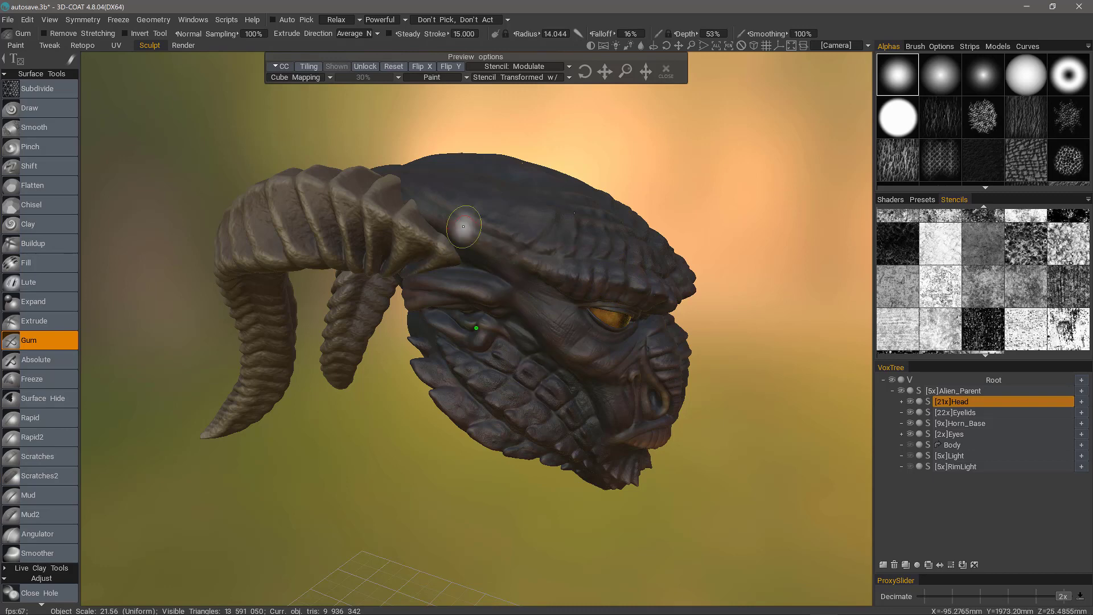
click(301, 78)
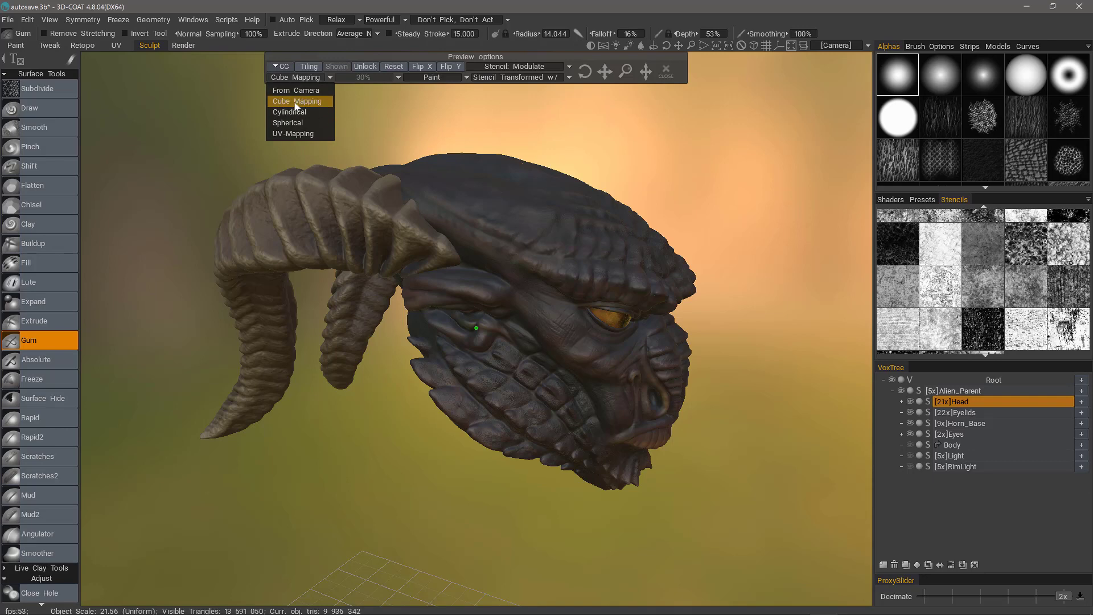
click(297, 101)
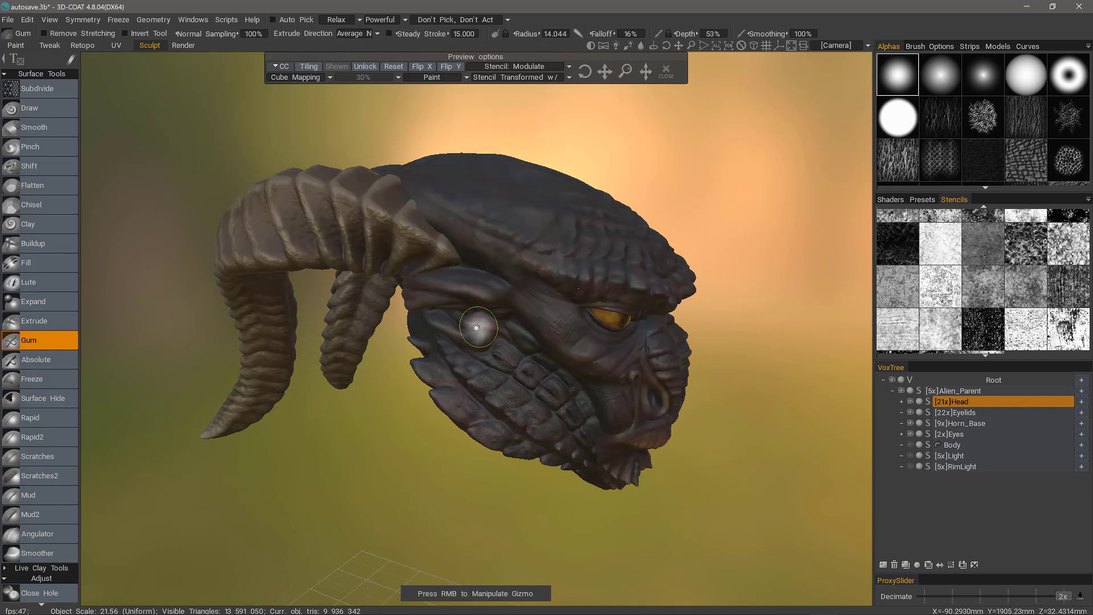
- Raise depth to 56%, then rotate and position the stencil over the alien's brow and cheek
mouse_move(476, 328)
right_down()
mouse_move(481, 285)
mouse_move(515, 291)
right_up()
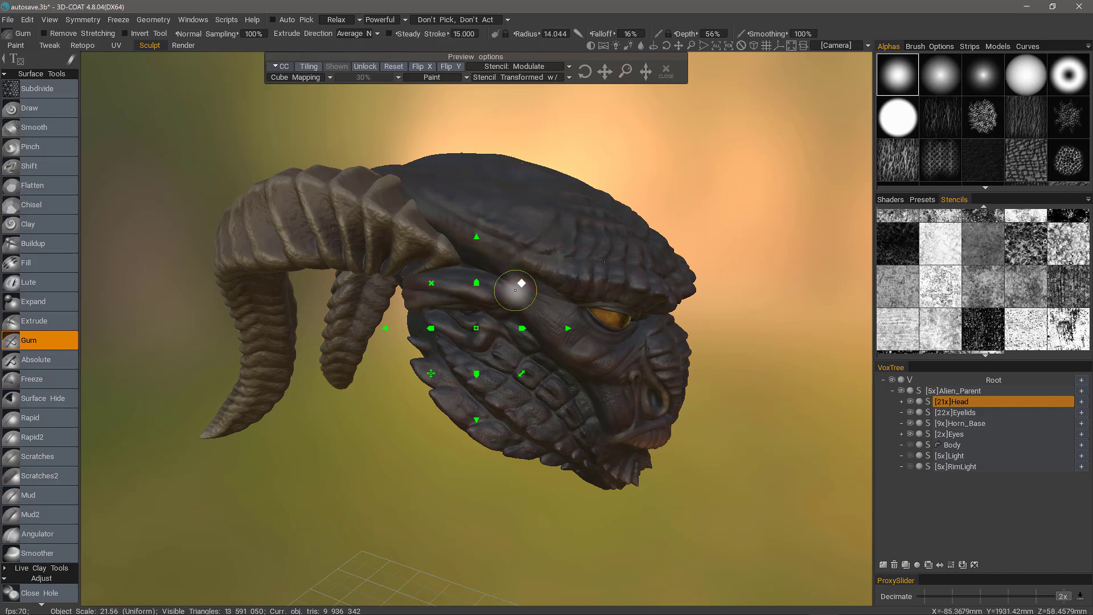
drag(521, 284, 521, 284)
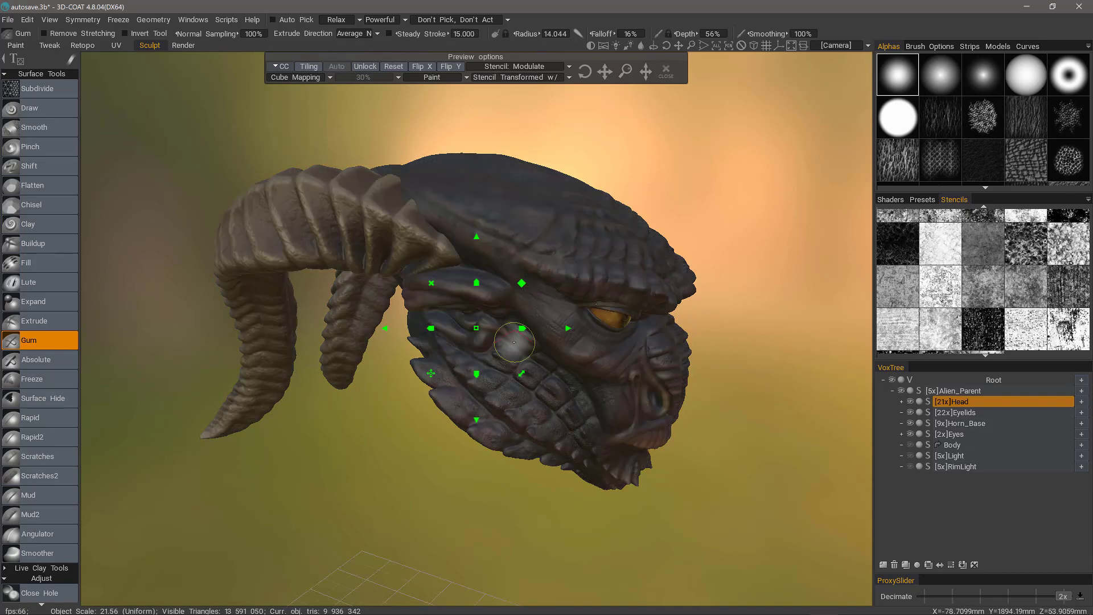
drag(521, 373, 522, 373)
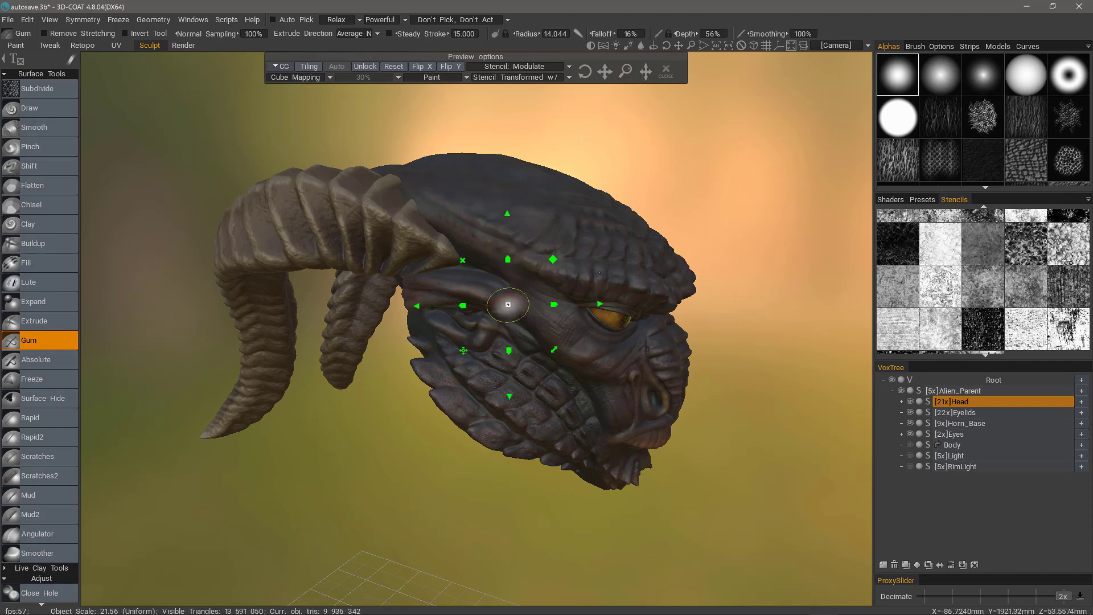
drag(524, 258, 536, 241)
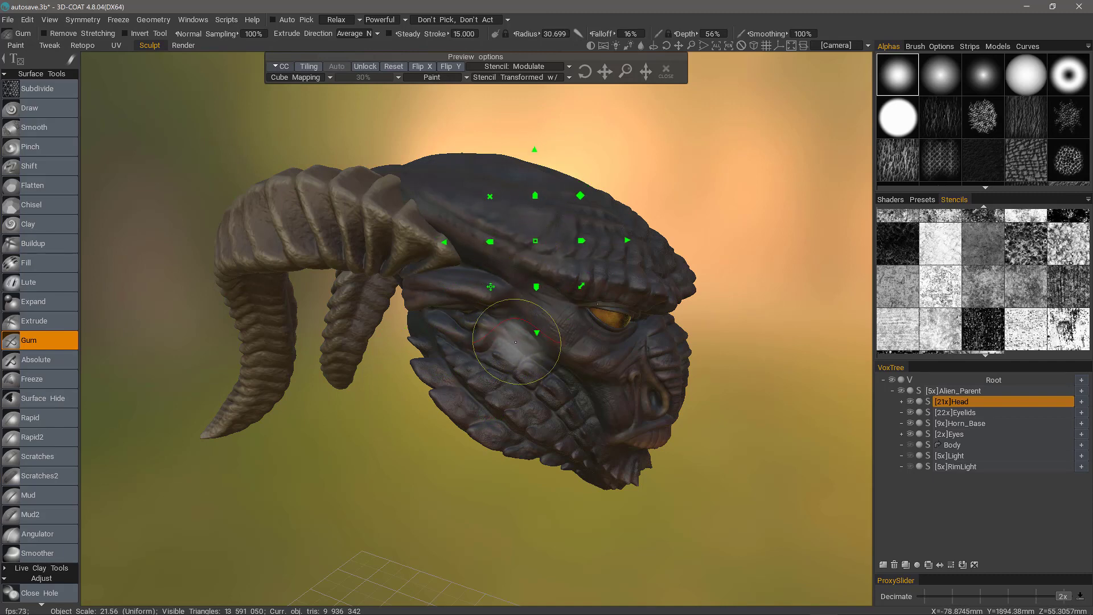
drag(535, 241, 574, 261)
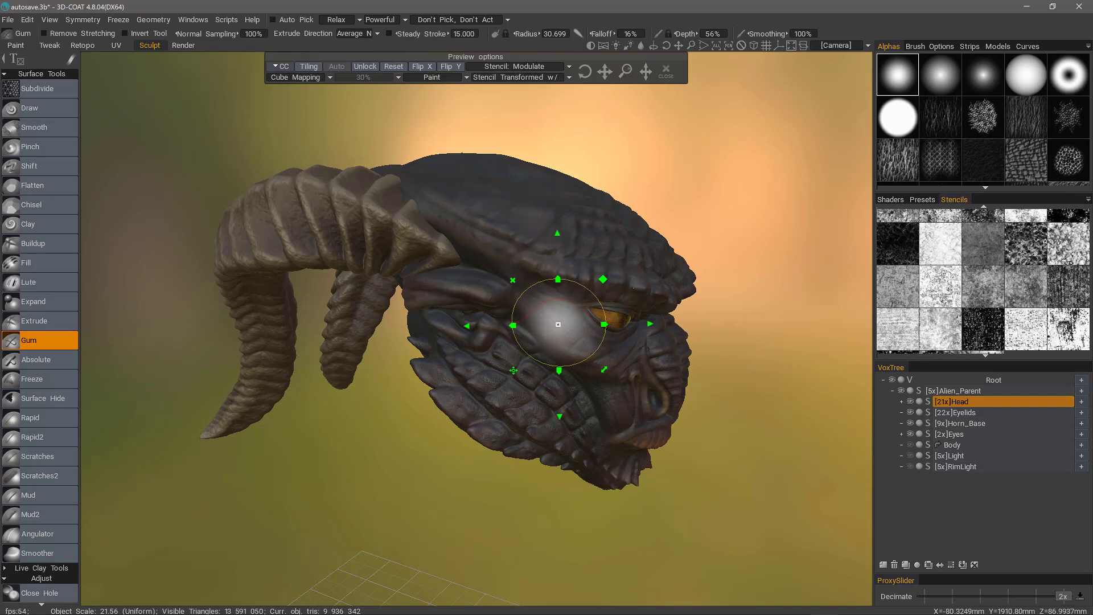
drag(558, 324, 560, 358)
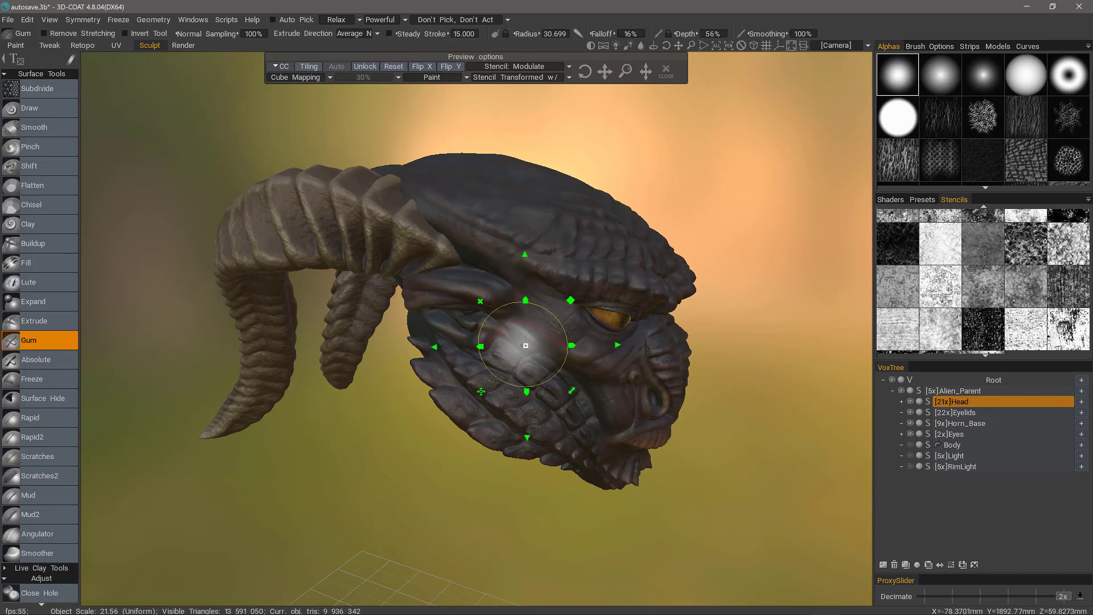
right_click(526, 345)
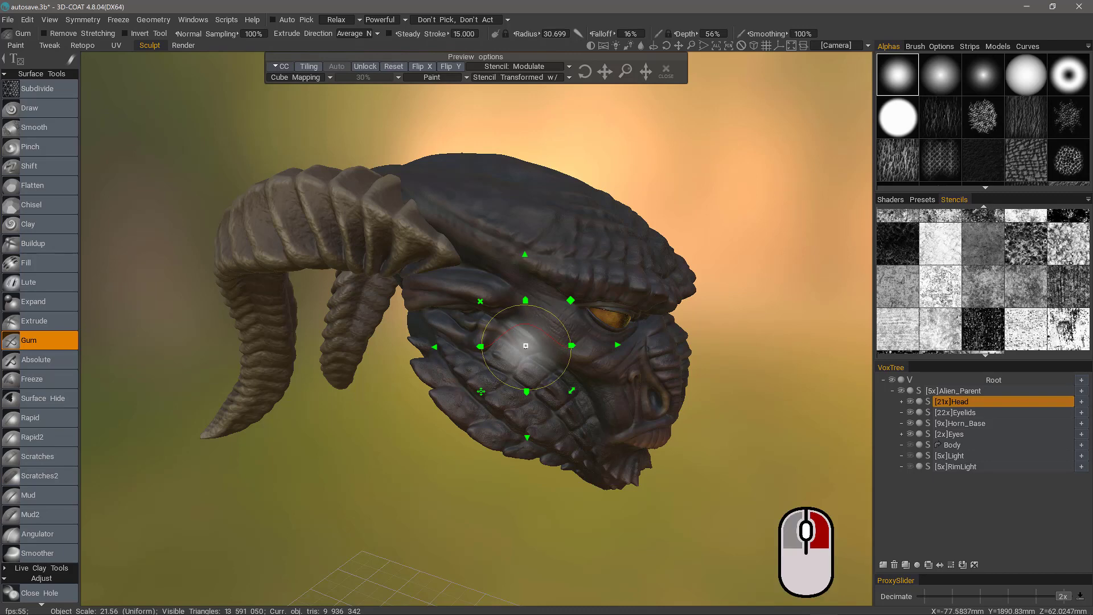
click(606, 72)
mouse_move(605, 73)
mouse_down()
mouse_move(620, 93)
mouse_move(600, 85)
mouse_up()
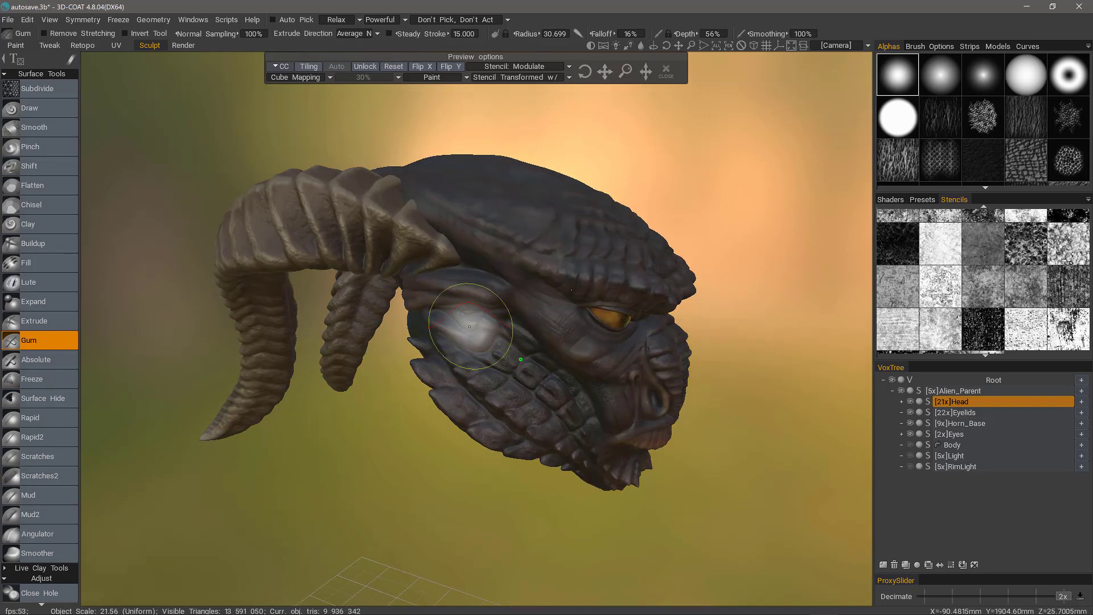
- Set the Gum brush to radius 17.398 and depth 7%, then sculpt along the head's central groove
mouse_move(470, 326)
middle_down()
mouse_move(476, 366)
mouse_move(529, 188)
mouse_move(500, 251)
mouse_move(443, 264)
mouse_move(439, 239)
mouse_move(373, 369)
mouse_move(441, 331)
middle_up()
right_drag(456, 302, 424, 306)
middle_drag(438, 304, 281, 243)
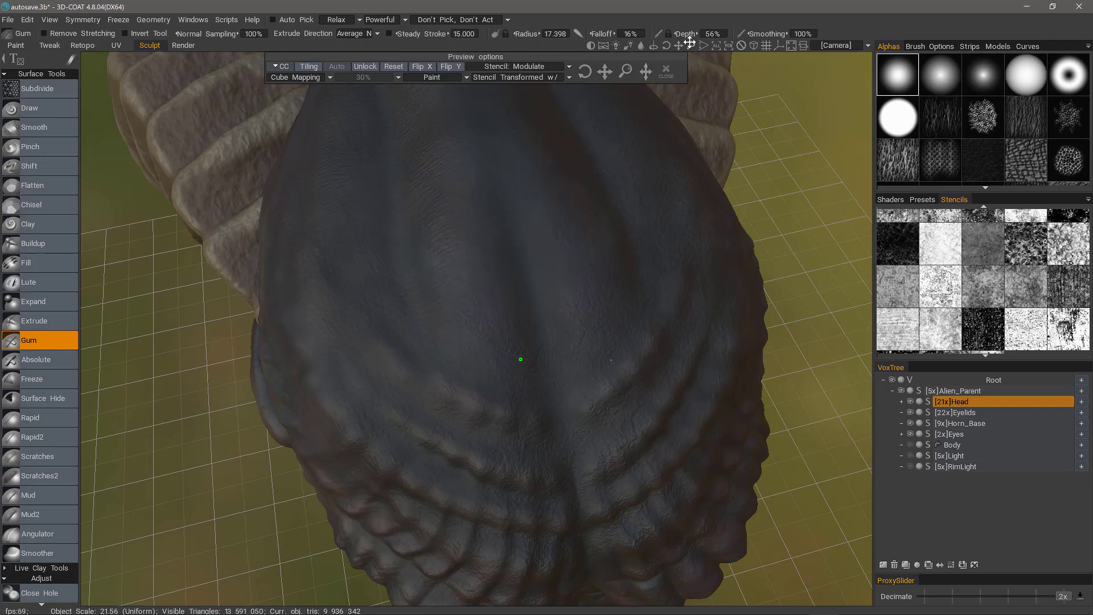
drag(687, 33, 625, 46)
drag(691, 35, 692, 35)
mouse_move(473, 211)
mouse_down()
mouse_move(494, 364)
mouse_move(513, 361)
mouse_up()
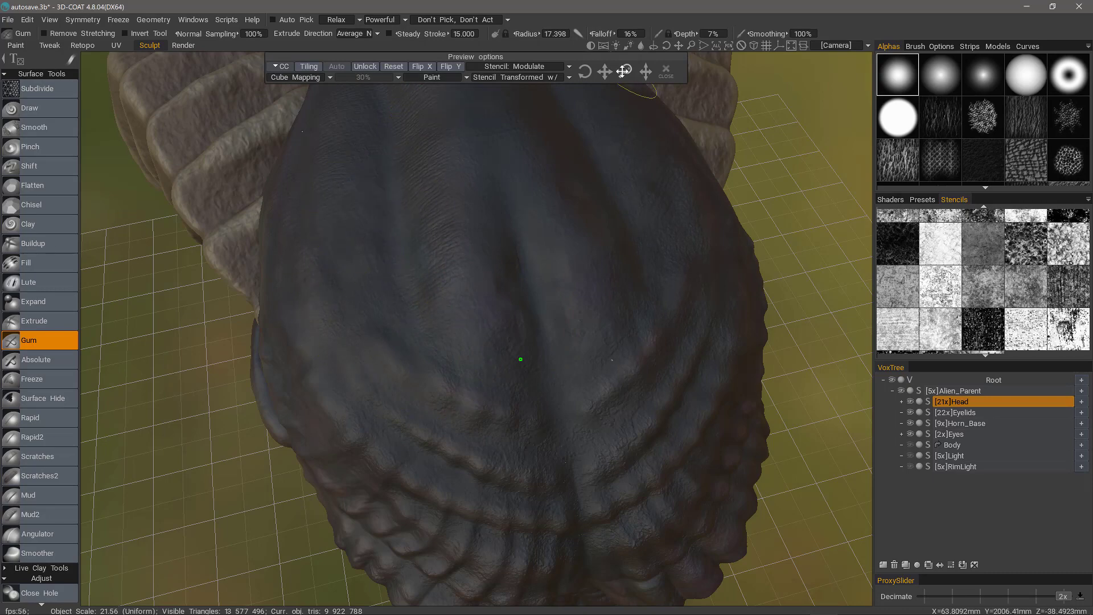
drag(625, 72, 707, 86)
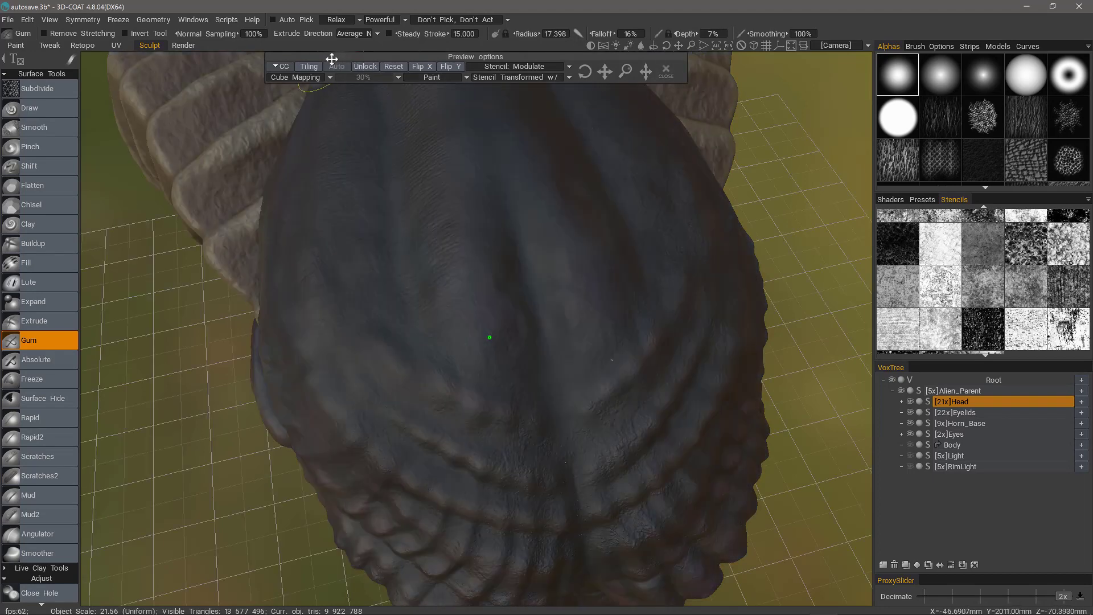
- Switch the stencil to From Camera, tile and enlarge it, and stroke gum texture onto the head
click(305, 79)
click(295, 93)
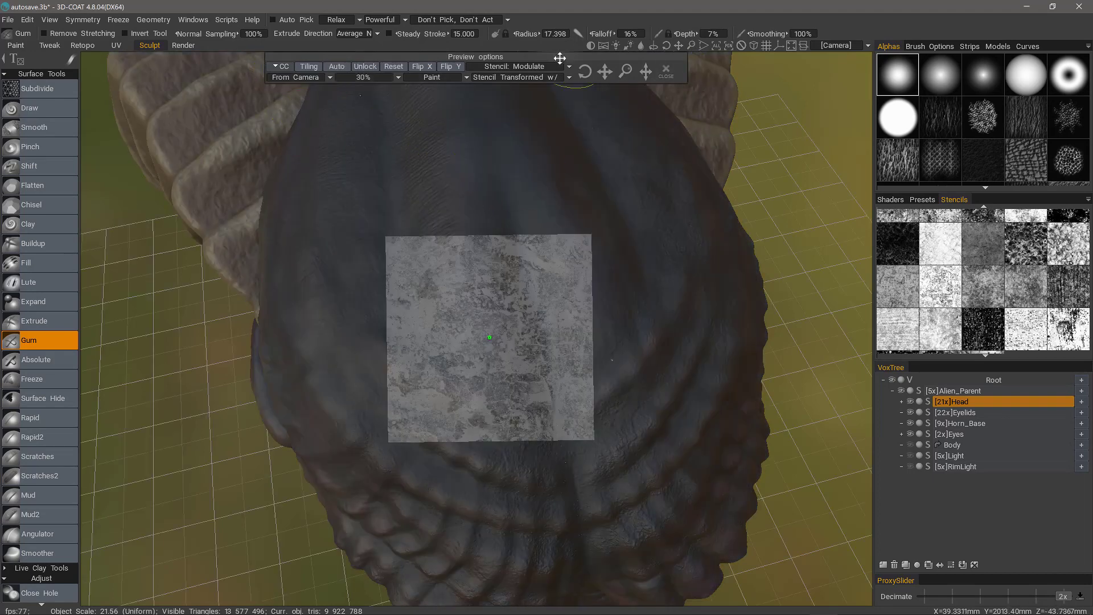
click(312, 67)
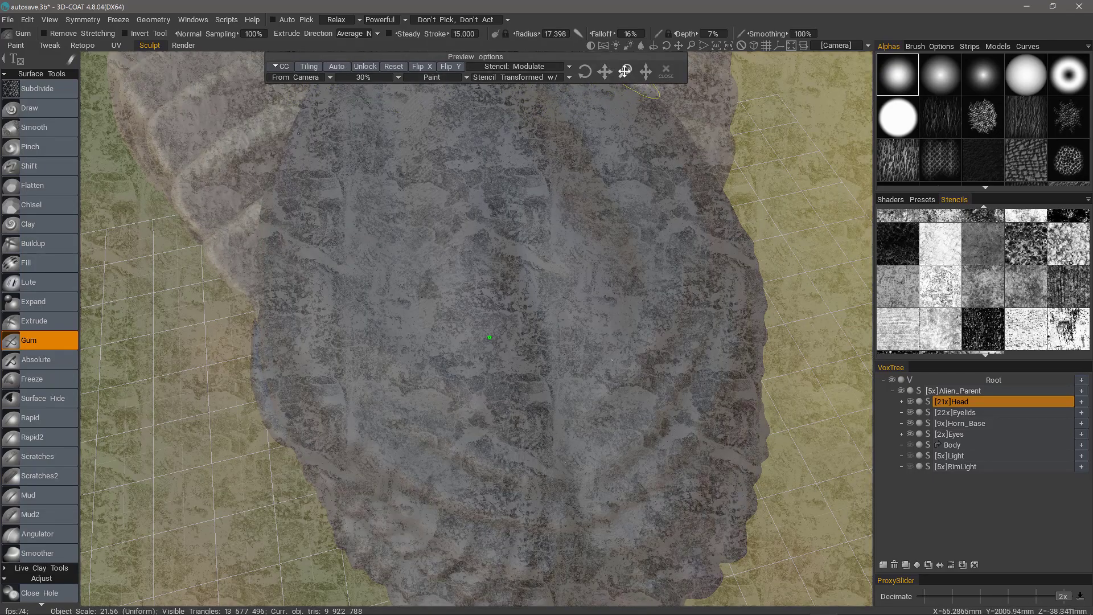
mouse_move(624, 72)
mouse_down()
mouse_move(586, 69)
mouse_move(609, 93)
mouse_up()
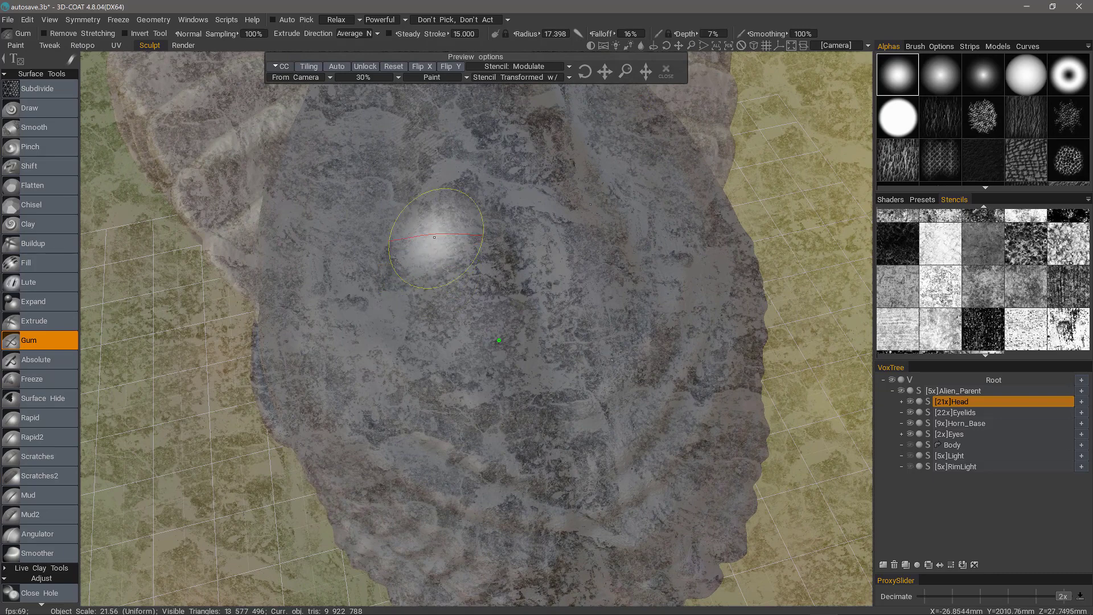
mouse_move(439, 235)
mouse_down()
mouse_move(480, 402)
mouse_move(391, 353)
mouse_move(381, 183)
mouse_move(439, 159)
mouse_move(446, 219)
mouse_move(330, 276)
mouse_move(358, 302)
mouse_move(366, 390)
mouse_move(341, 200)
mouse_up()
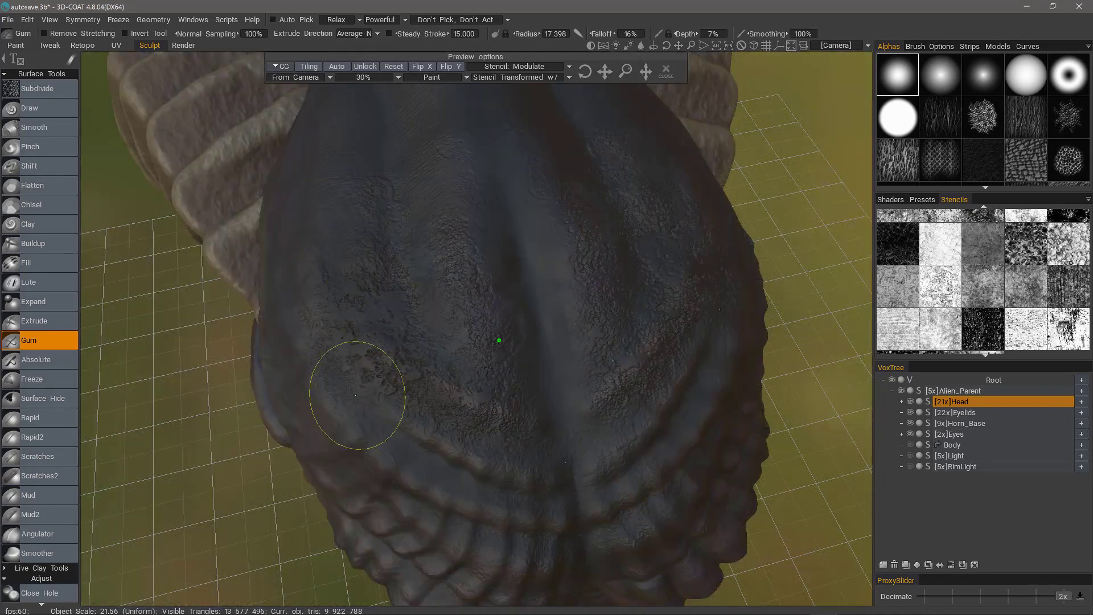
mouse_move(349, 386)
mouse_down()
mouse_move(511, 474)
mouse_move(459, 215)
mouse_move(415, 165)
mouse_move(293, 275)
mouse_move(676, 78)
mouse_up()
- Hide the stencil overlay, view the head from above, and undo the last two gum strokes
click(677, 77)
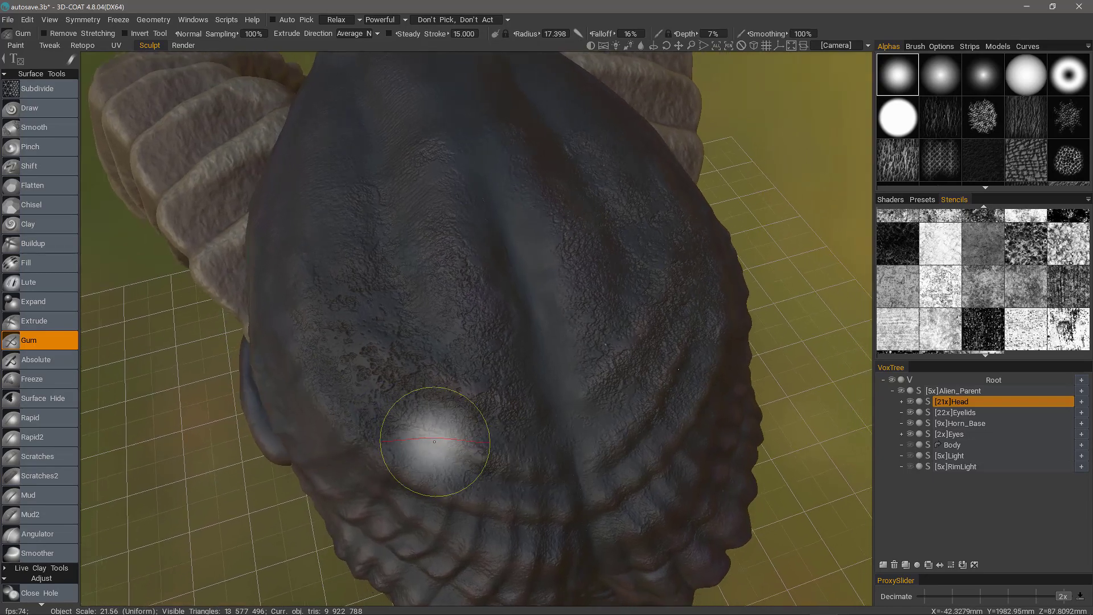
alt+drag(306, 242, 242, 310)
alt+drag(394, 474, 259, 349)
middle_drag(259, 349, 224, 362)
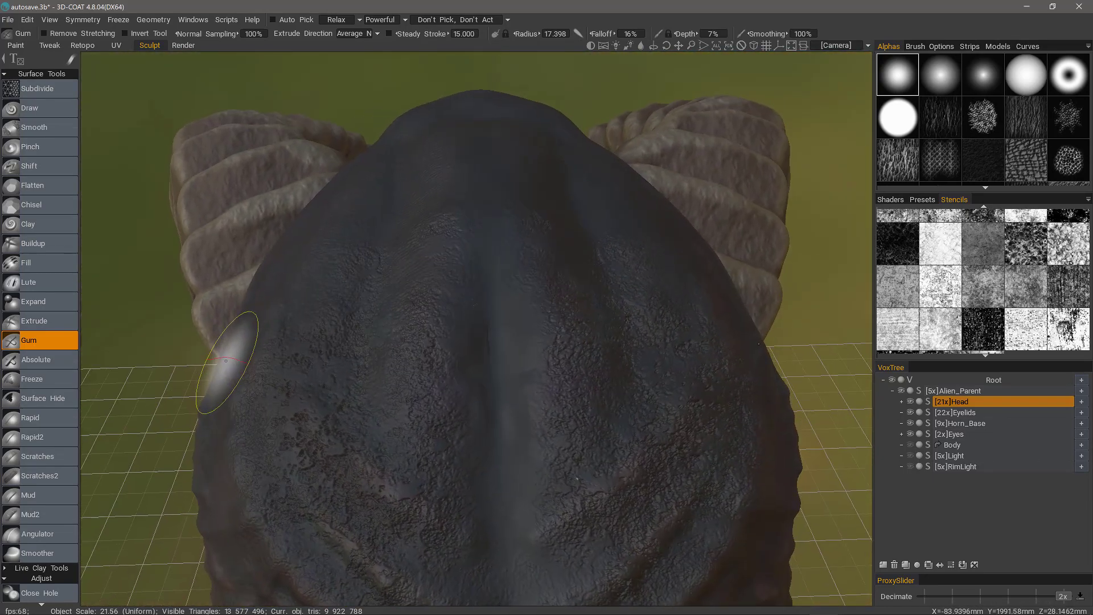
click(941, 311)
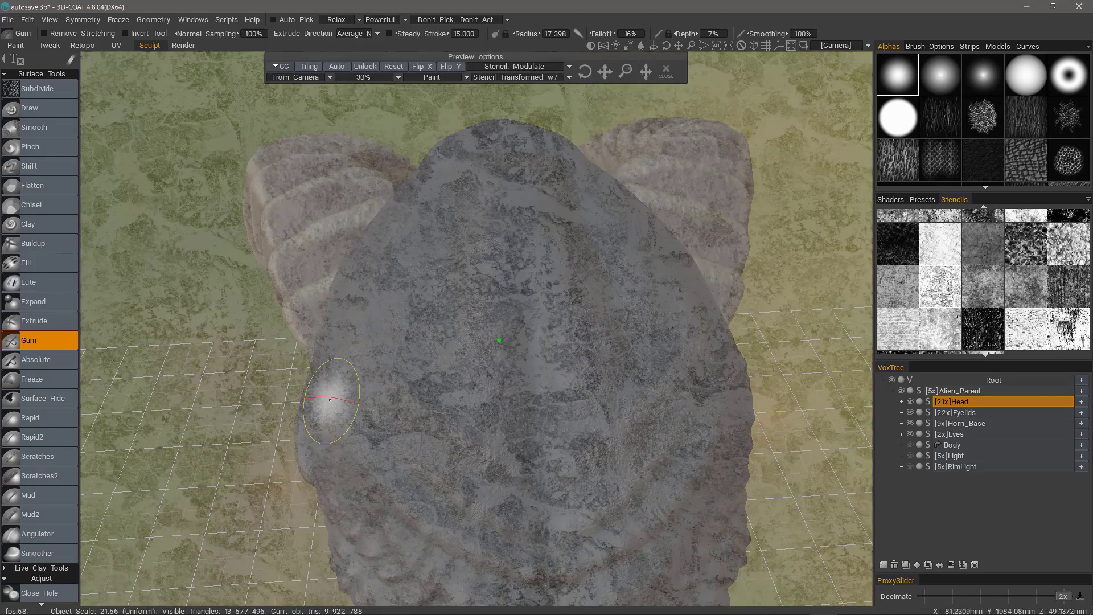
click(663, 69)
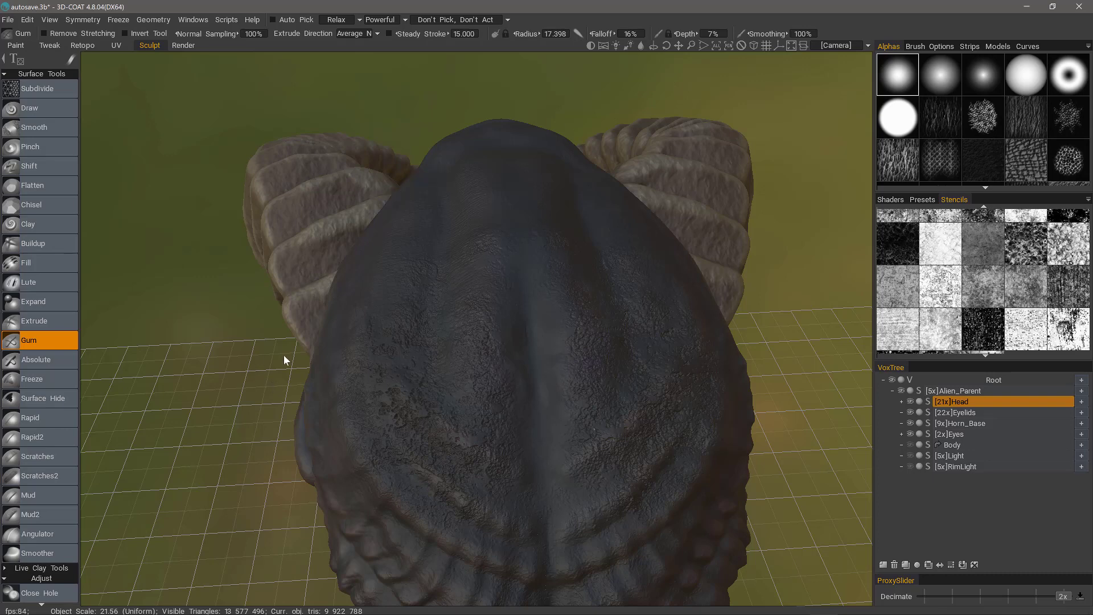
key(ctrl+z)
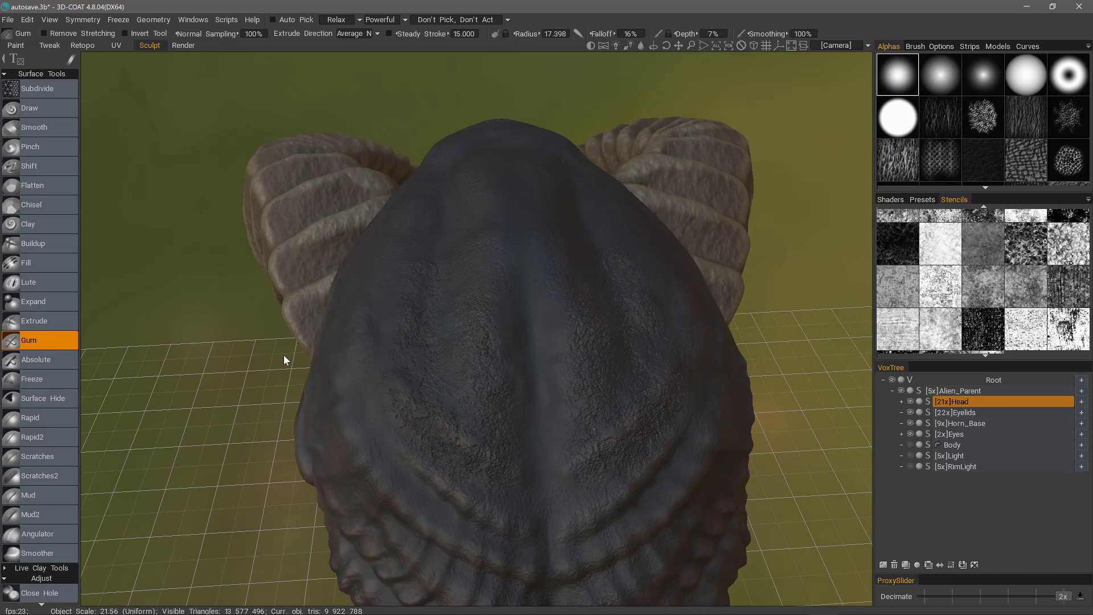
key(ctrl+z)
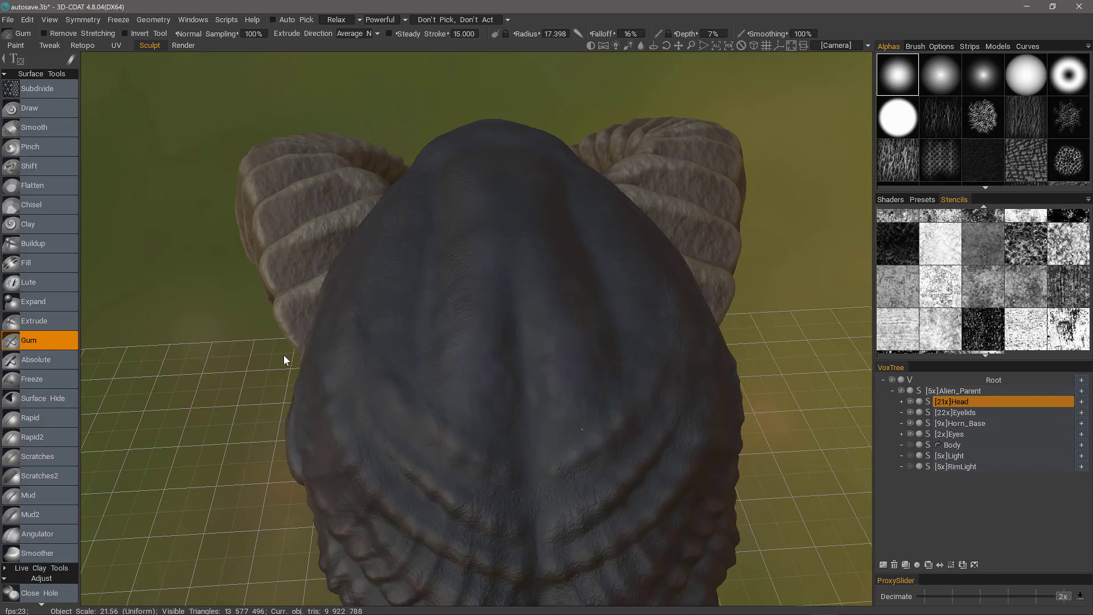
drag(284, 355, 271, 348)
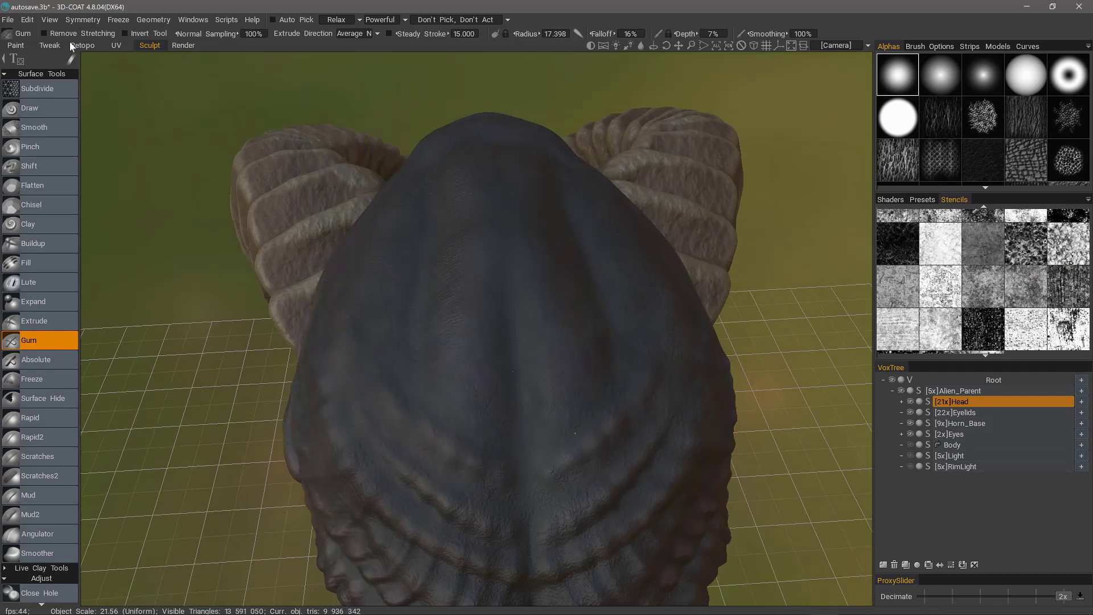
- In the Paint room, add a new layer above Layer 16 and frame the head top
click(14, 45)
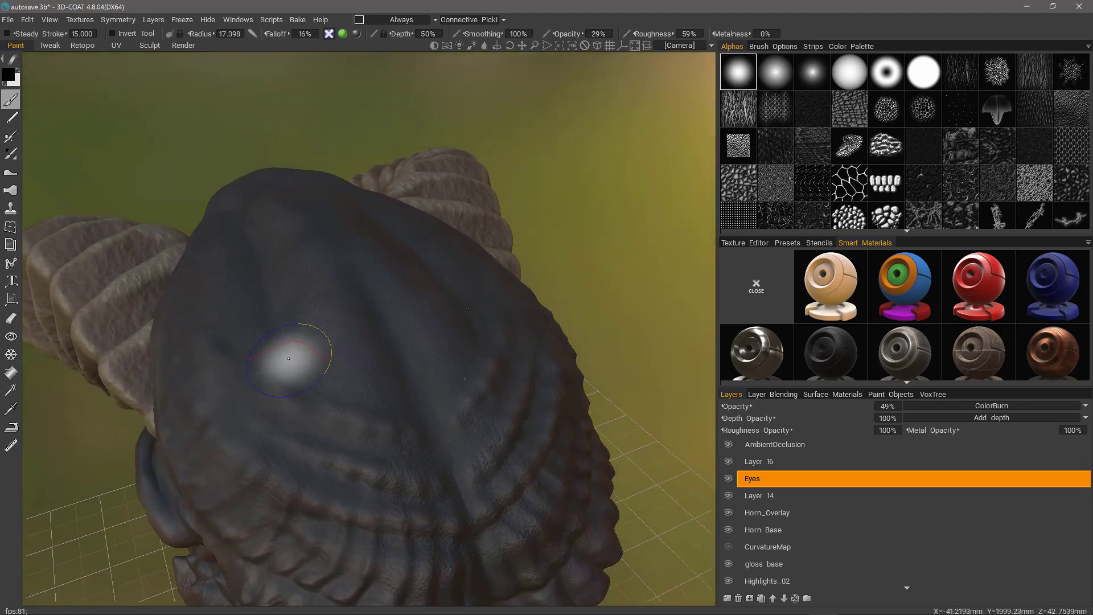
mouse_move(283, 357)
middle_down()
mouse_move(329, 386)
mouse_move(673, 454)
middle_up()
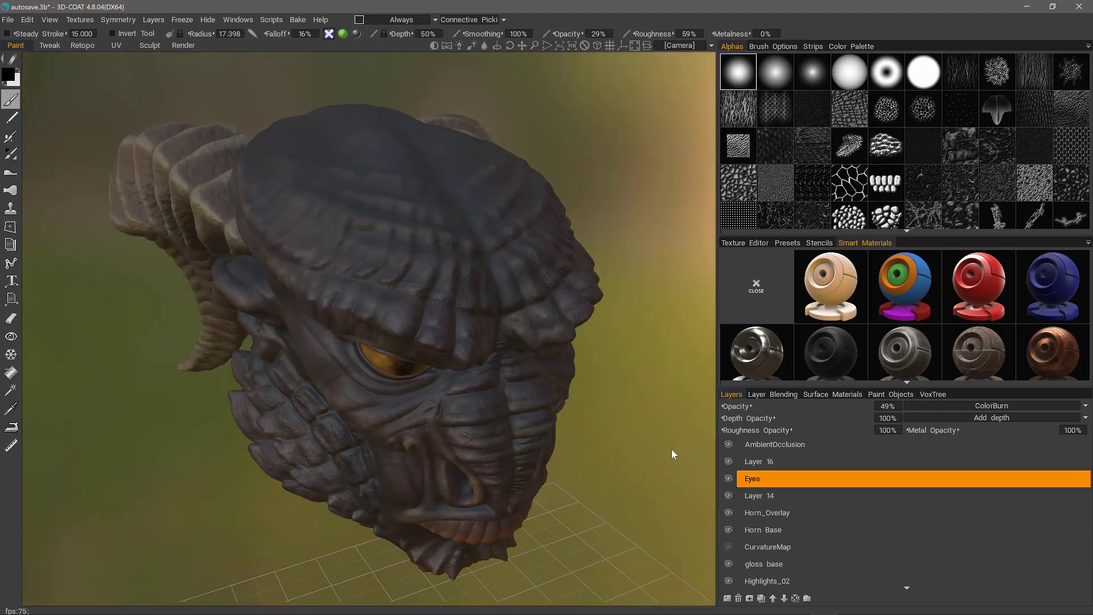
click(757, 462)
click(727, 598)
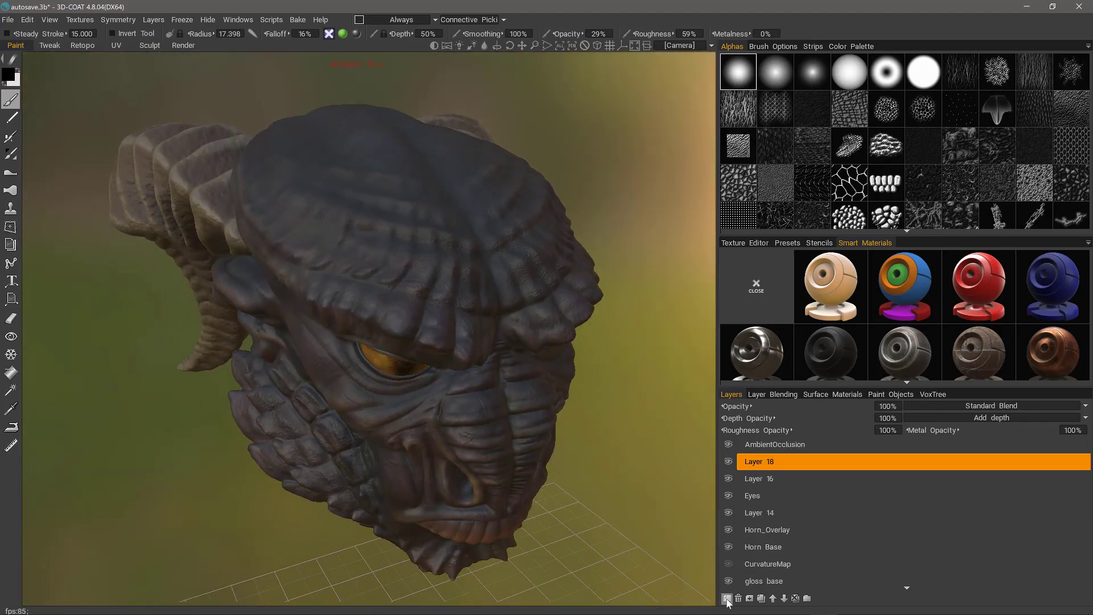
alt+drag(343, 280, 366, 281)
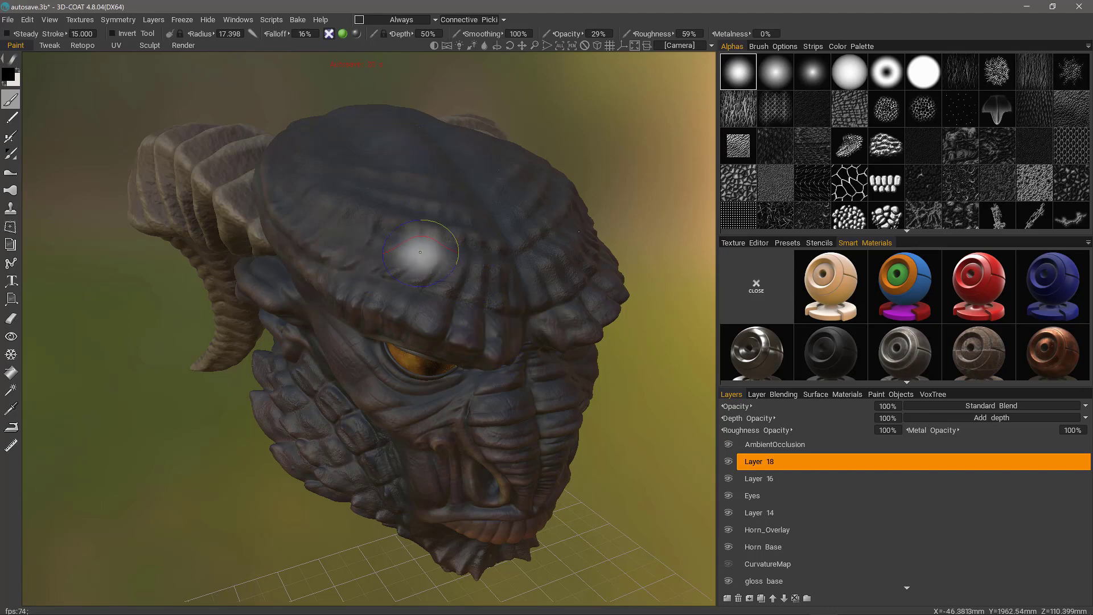
mouse_move(353, 255)
alt+mouse_down()
mouse_move(264, 243)
mouse_move(326, 308)
mouse_move(326, 290)
alt+mouse_up()
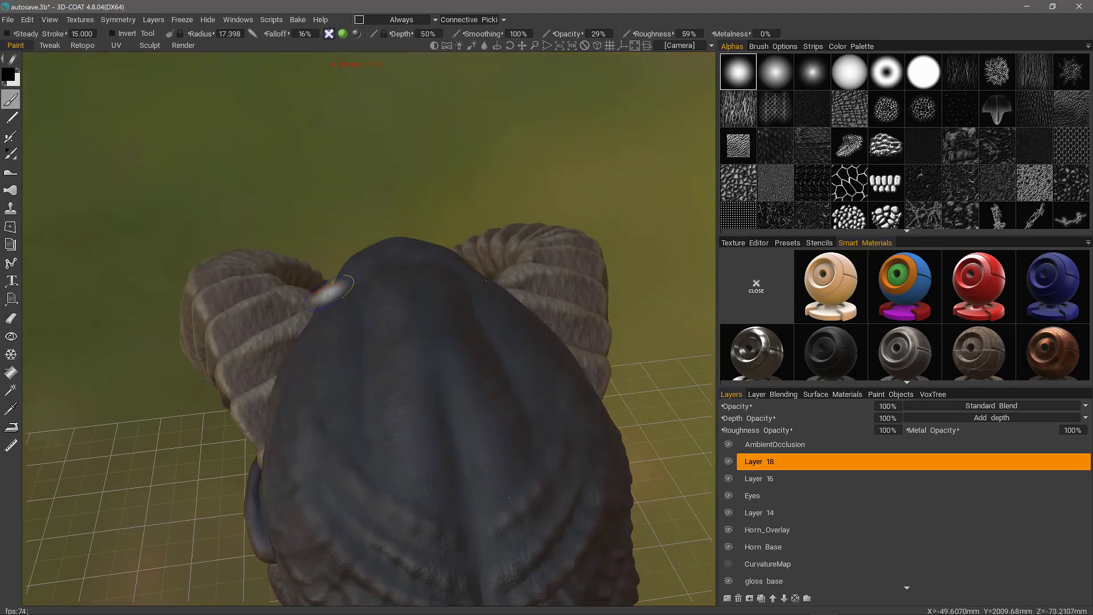
alt+right_drag(327, 291, 345, 331)
middle_drag(345, 330, 385, 342)
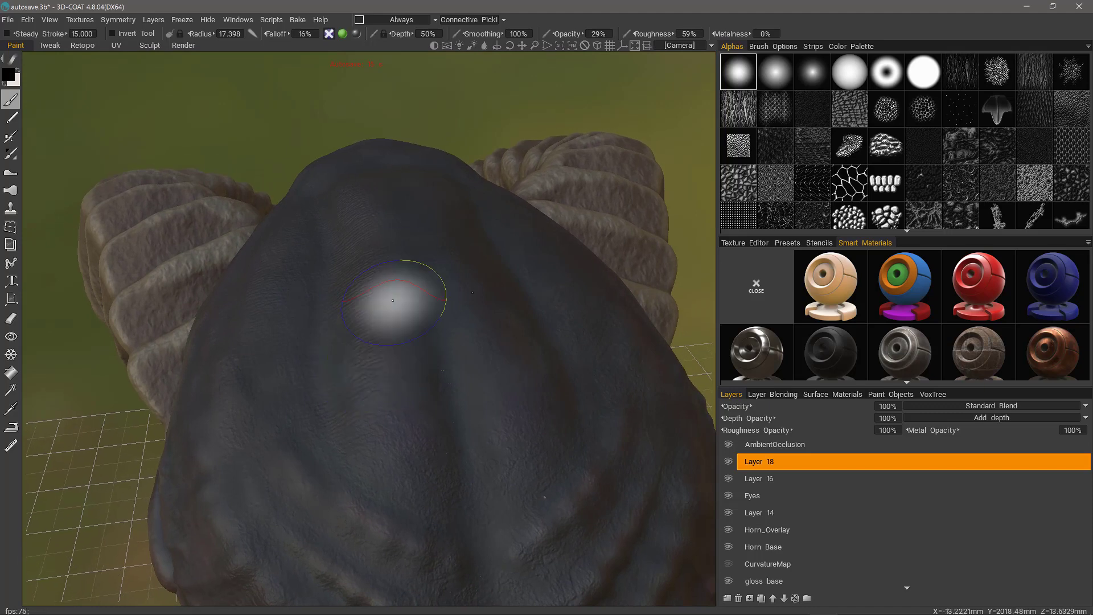
mouse_move(91, 142)
mouse_down()
mouse_move(107, 114)
mouse_move(115, 132)
mouse_up()
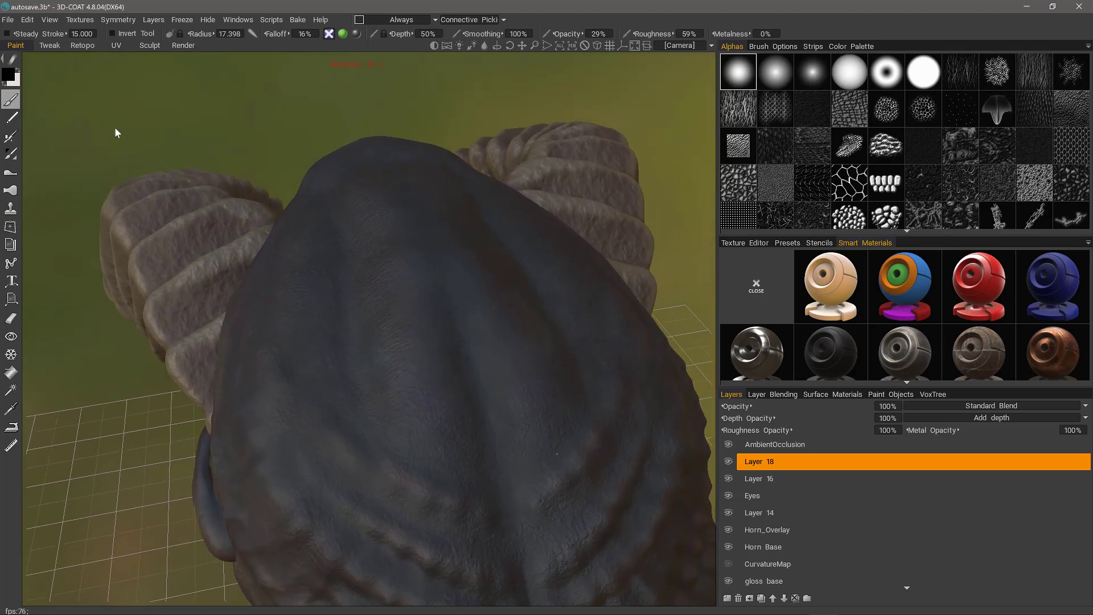
- Choose a reddish-brown paint colour: hue 25.937, saturation 39%, lightness 36%
click(9, 76)
click(342, 400)
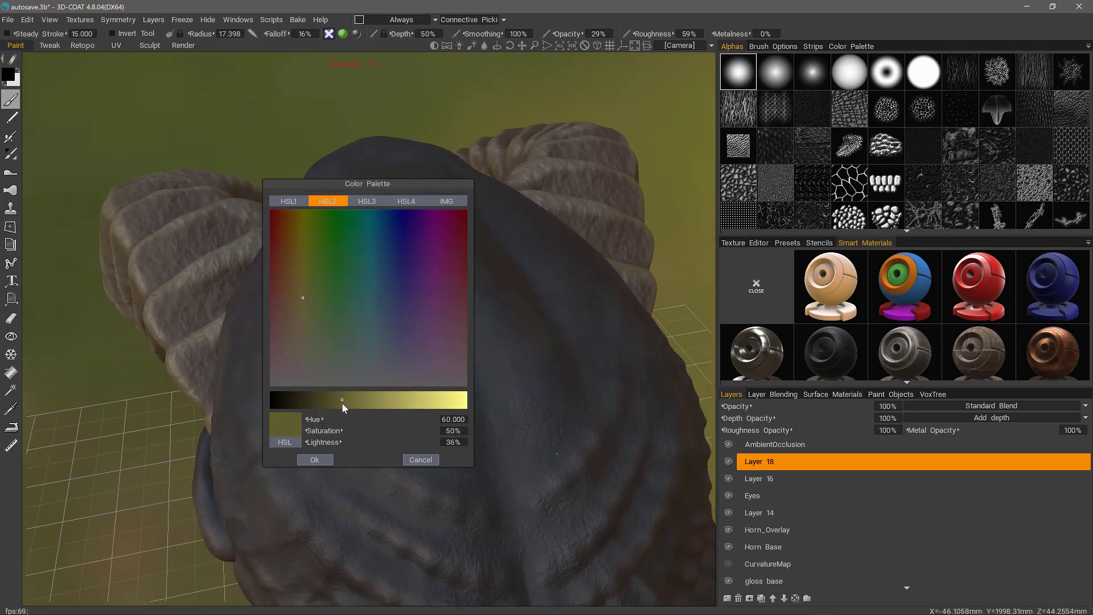
click(281, 317)
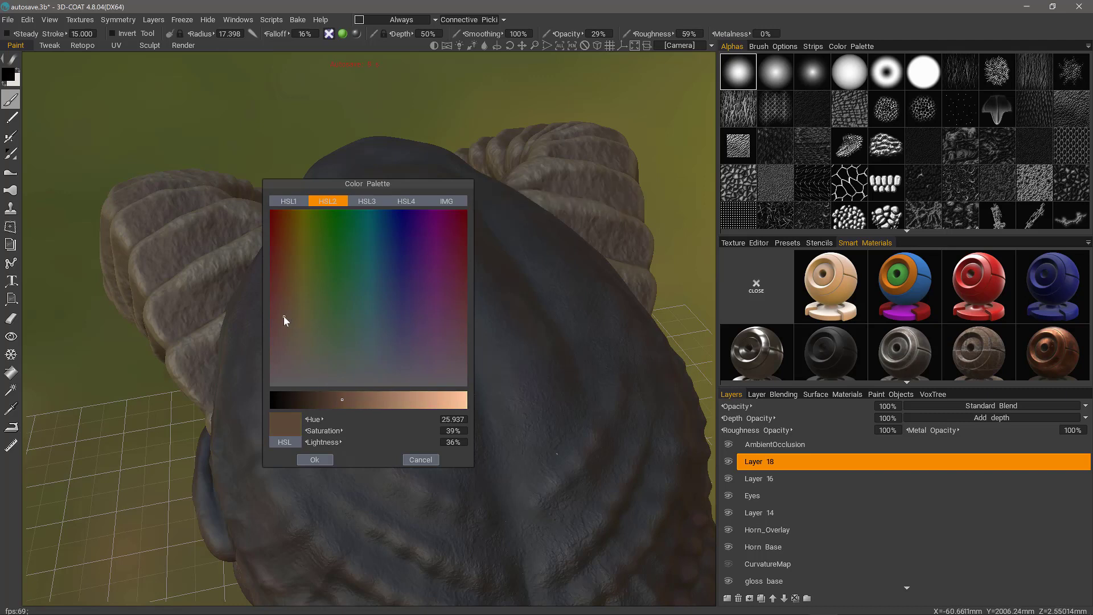
click(310, 460)
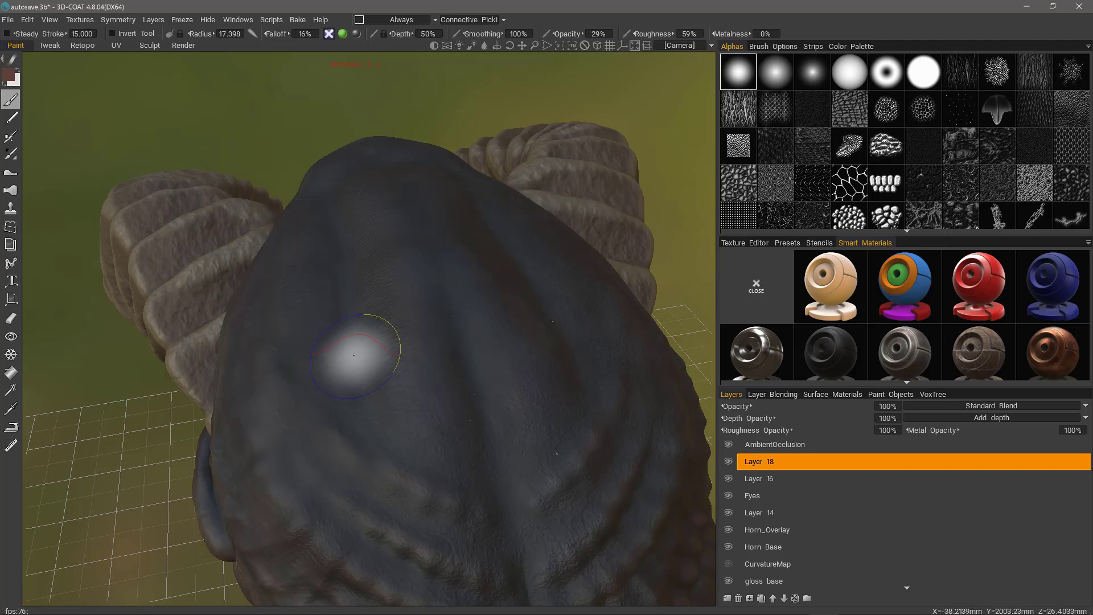
- Lay a grunge stencil over the view, then rotate, reset and enlarge it over the head
click(819, 243)
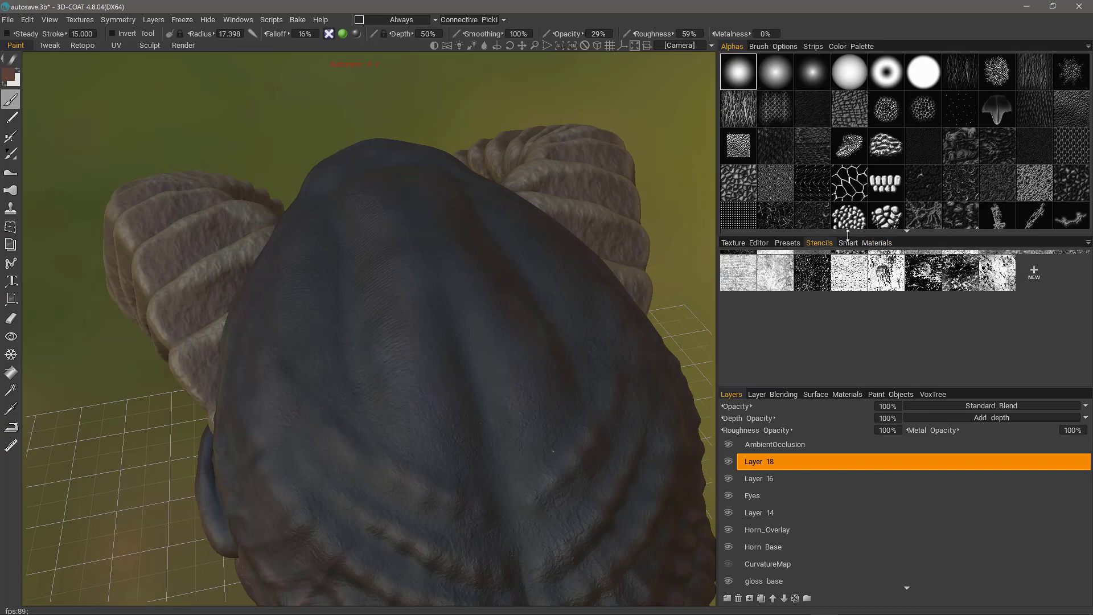
drag(848, 235, 845, 237)
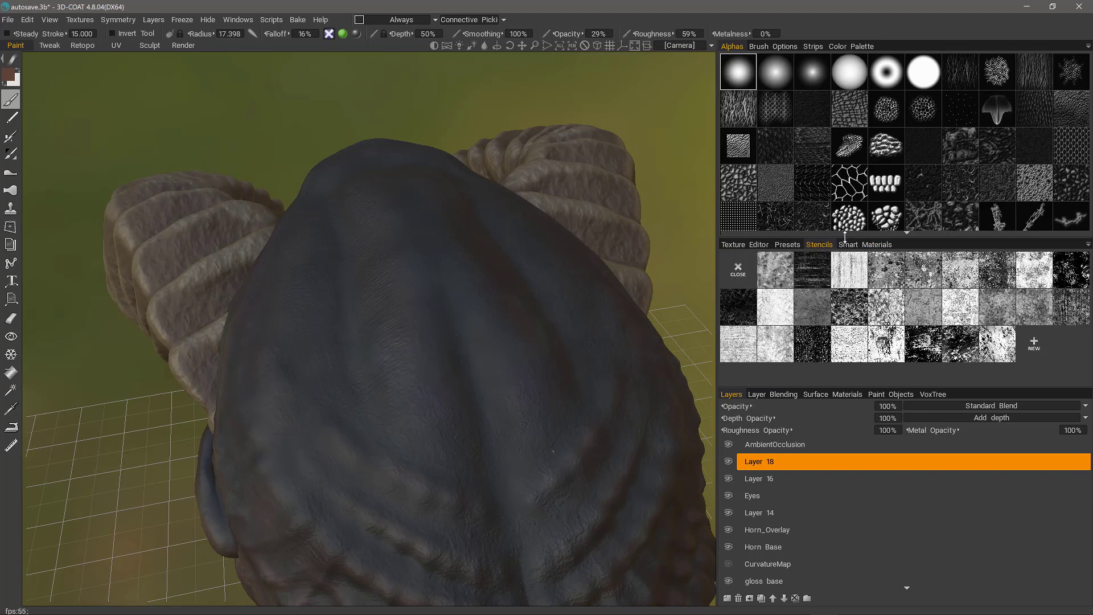
click(772, 349)
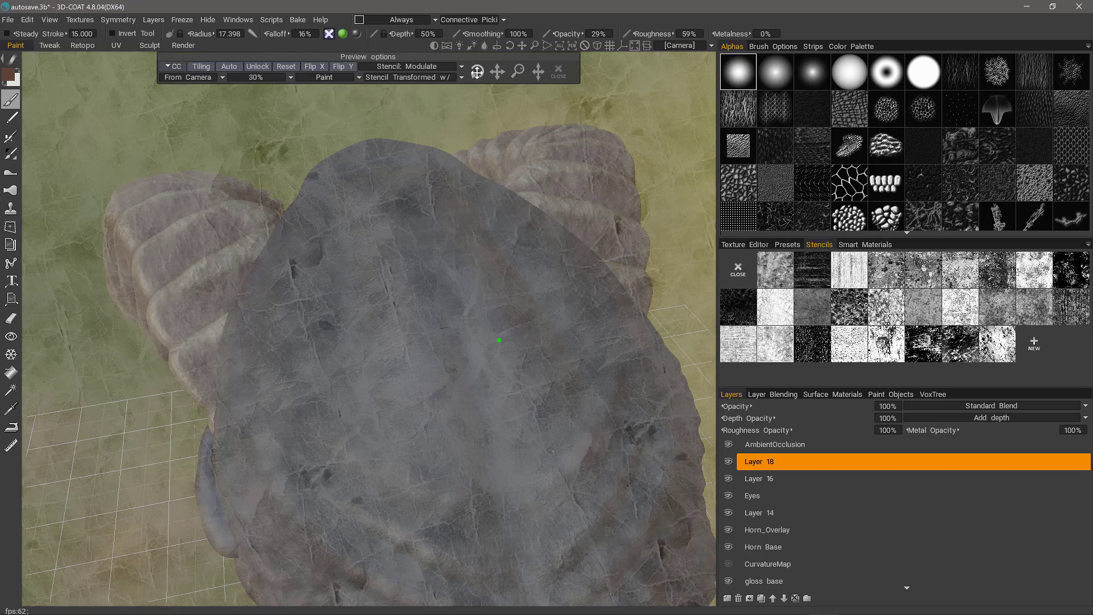
drag(477, 73, 435, 87)
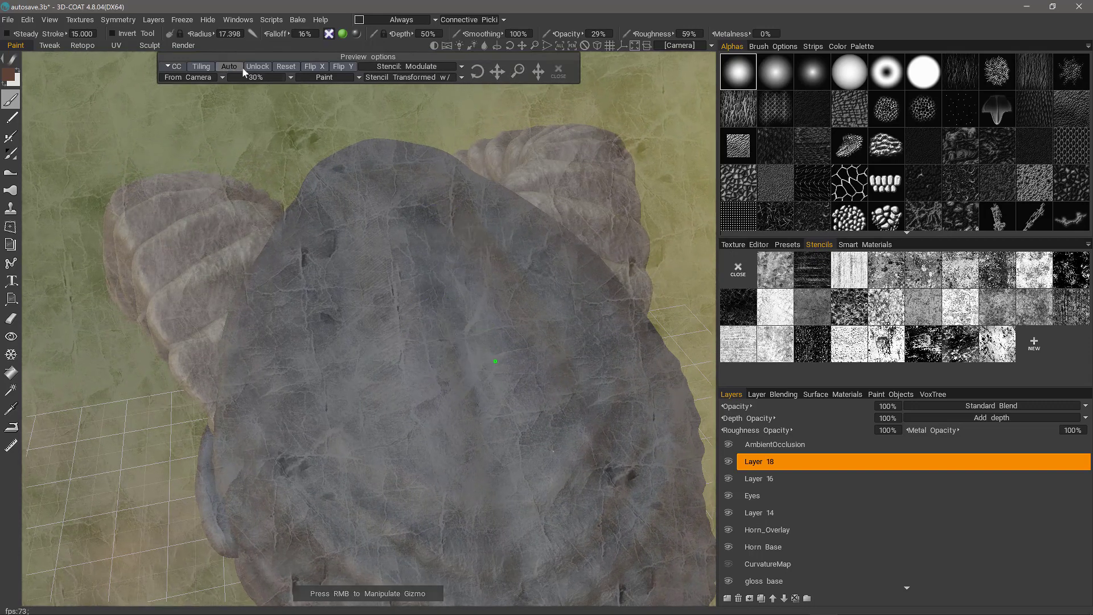
click(286, 67)
drag(518, 71, 562, 91)
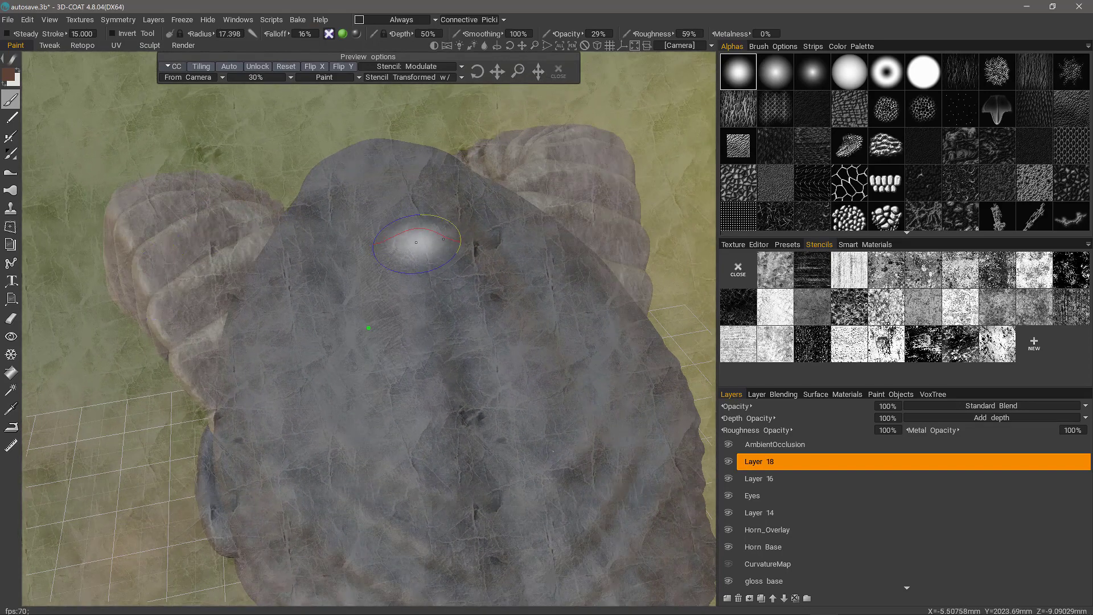
- Shrink the brush radius to about 9.6 and paint brownish strokes through the stencil
right_drag(414, 247, 382, 314)
drag(394, 296, 405, 332)
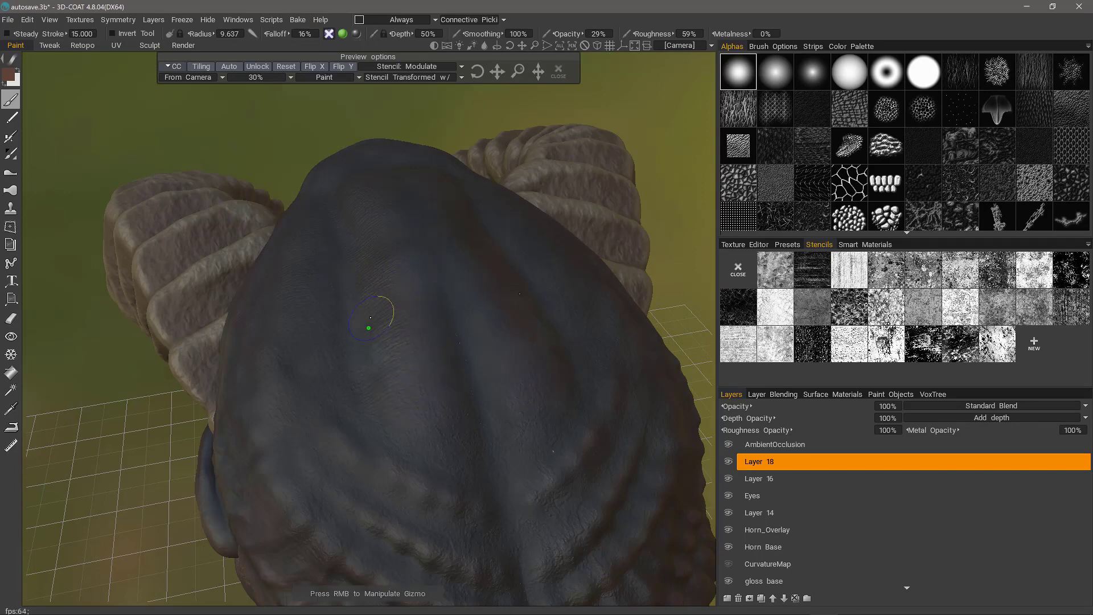
mouse_move(371, 318)
mouse_down()
mouse_move(390, 364)
mouse_move(346, 254)
mouse_up()
drag(392, 432, 522, 187)
- Raise opacity to 66% and paint more stencilled strokes, varying the radius between about 13 and 16
drag(569, 36, 604, 42)
drag(366, 277, 390, 283)
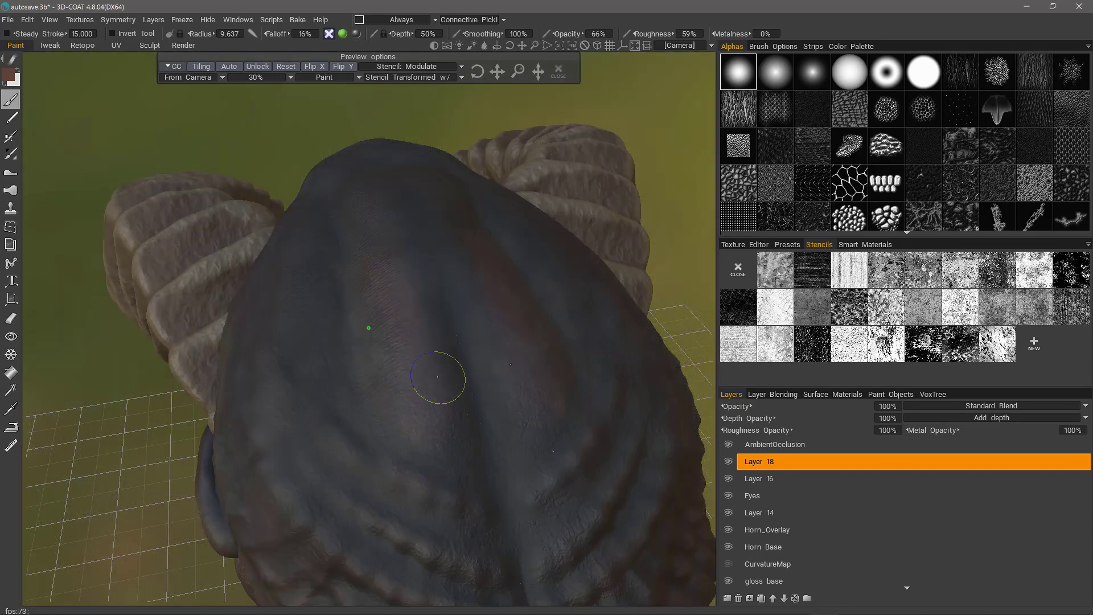
drag(438, 377, 417, 241)
right_drag(398, 308, 409, 307)
drag(414, 283, 356, 283)
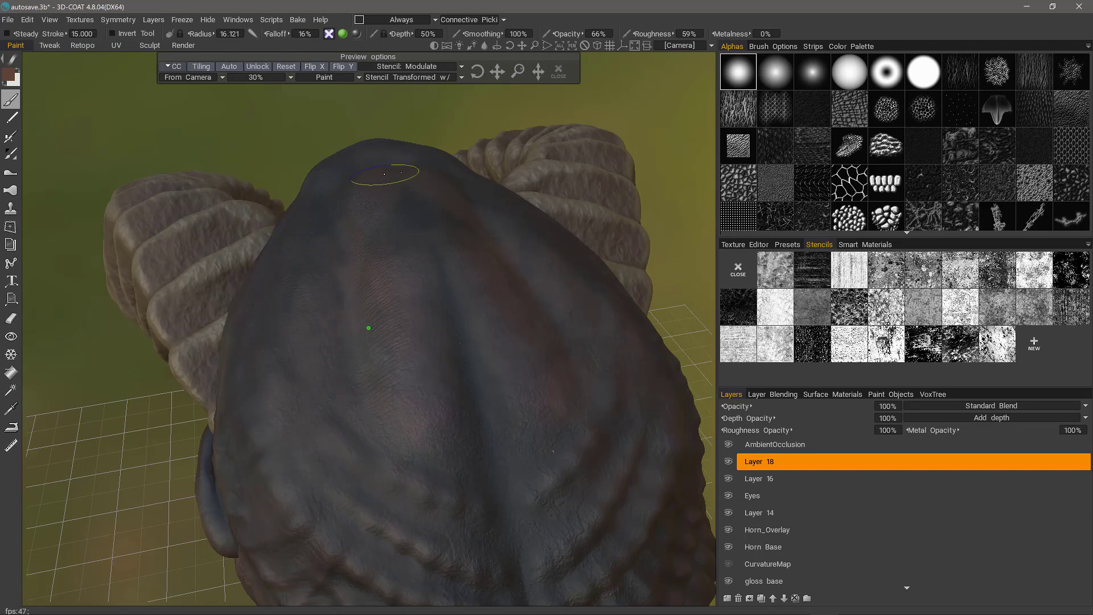
drag(260, 430, 298, 504)
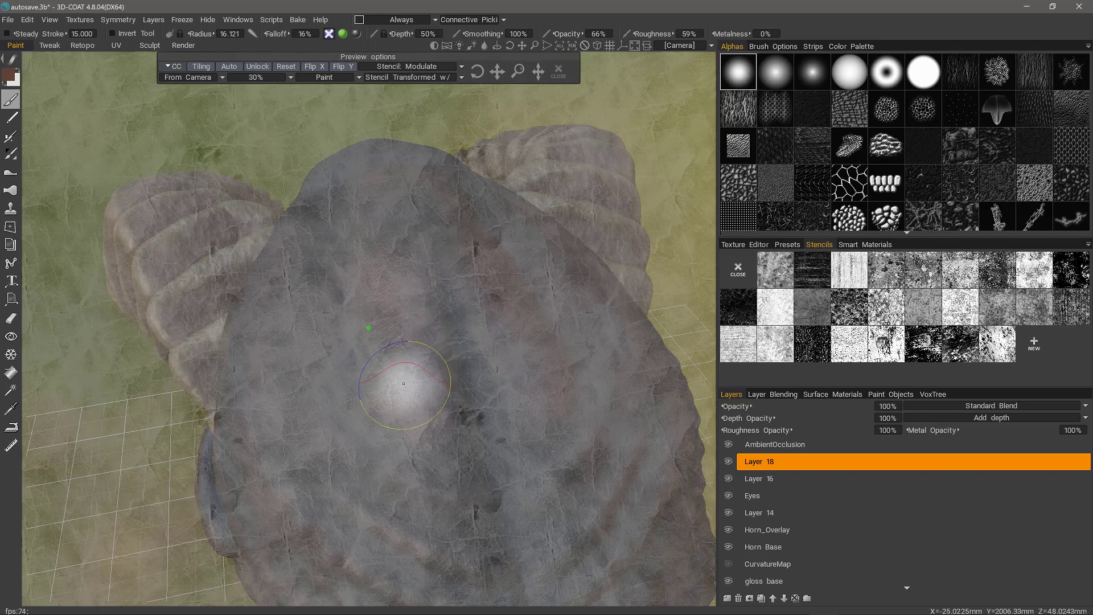
mouse_move(409, 387)
right_down()
mouse_move(397, 383)
mouse_move(433, 388)
mouse_move(420, 388)
right_up()
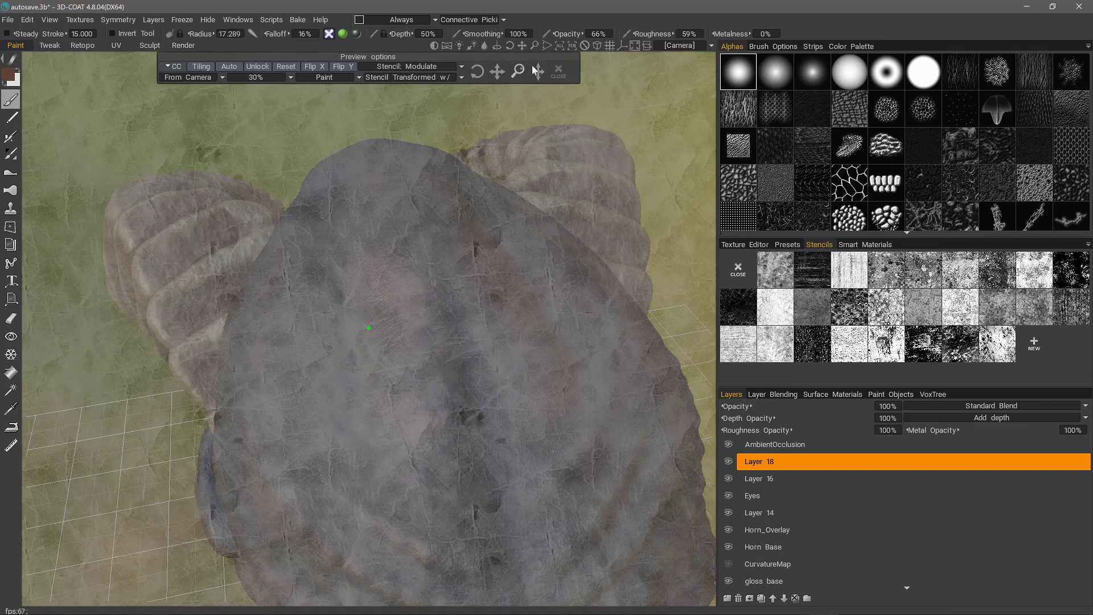
- Paint bubbly spotted strokes on the head top with the bubble alpha through a mottled stencil
click(559, 72)
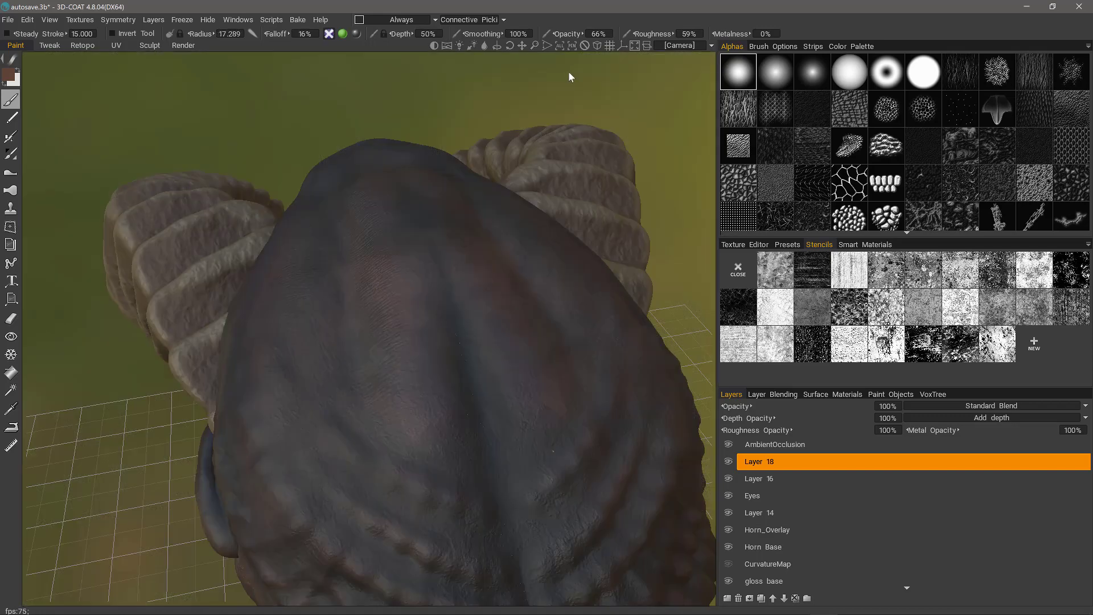
click(854, 223)
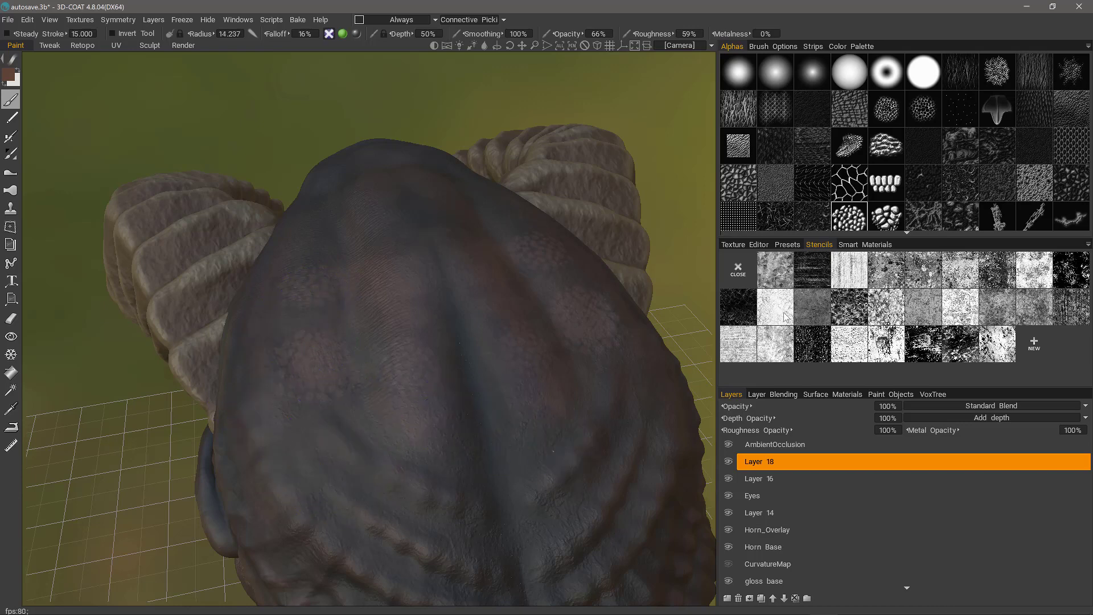
click(850, 308)
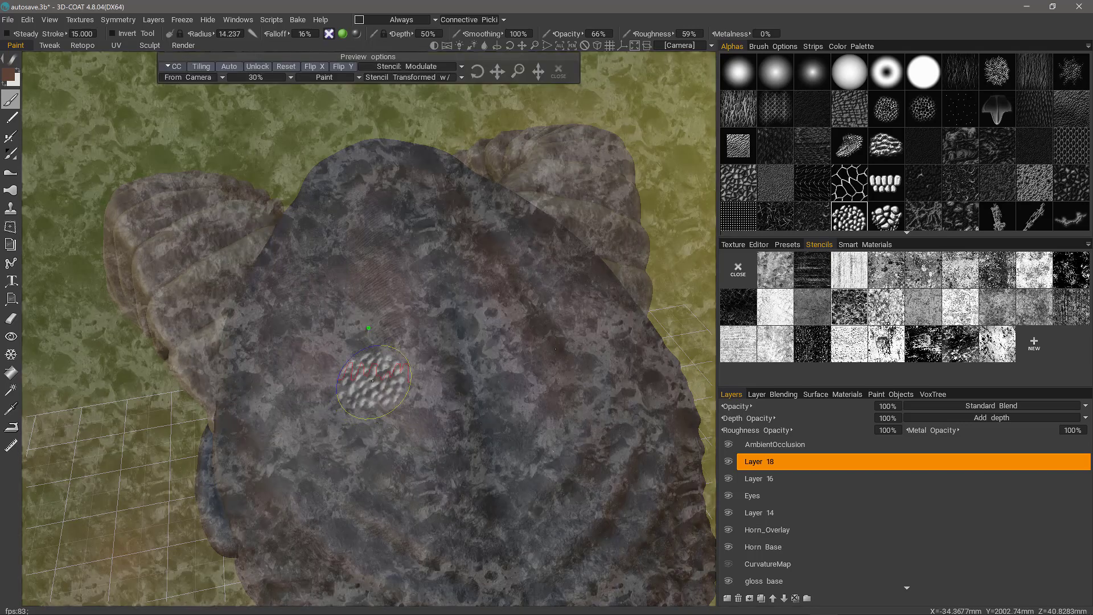
drag(394, 307, 422, 391)
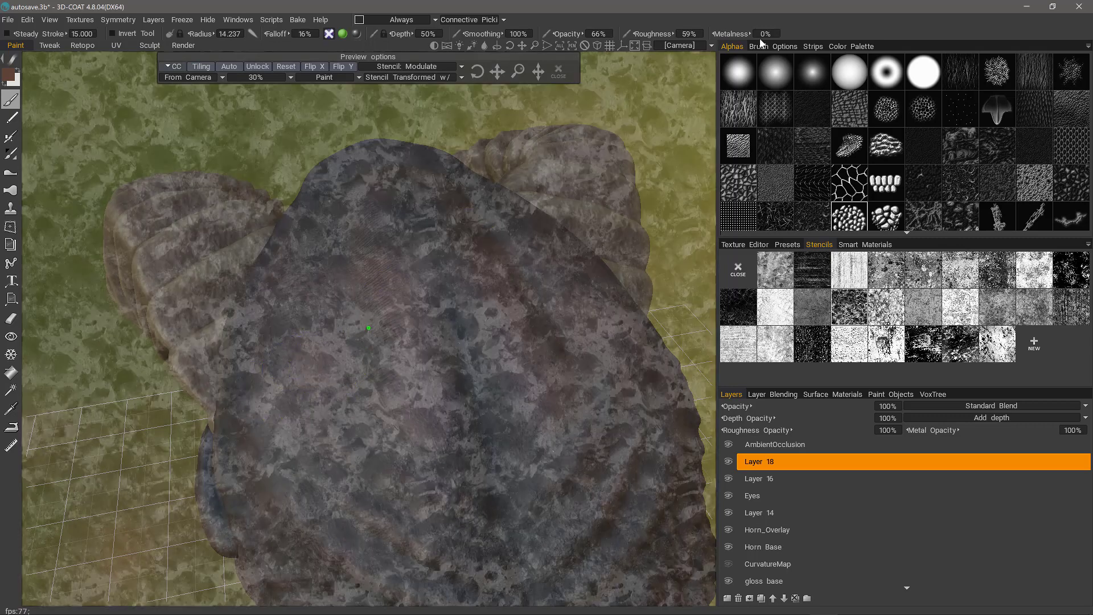
click(773, 46)
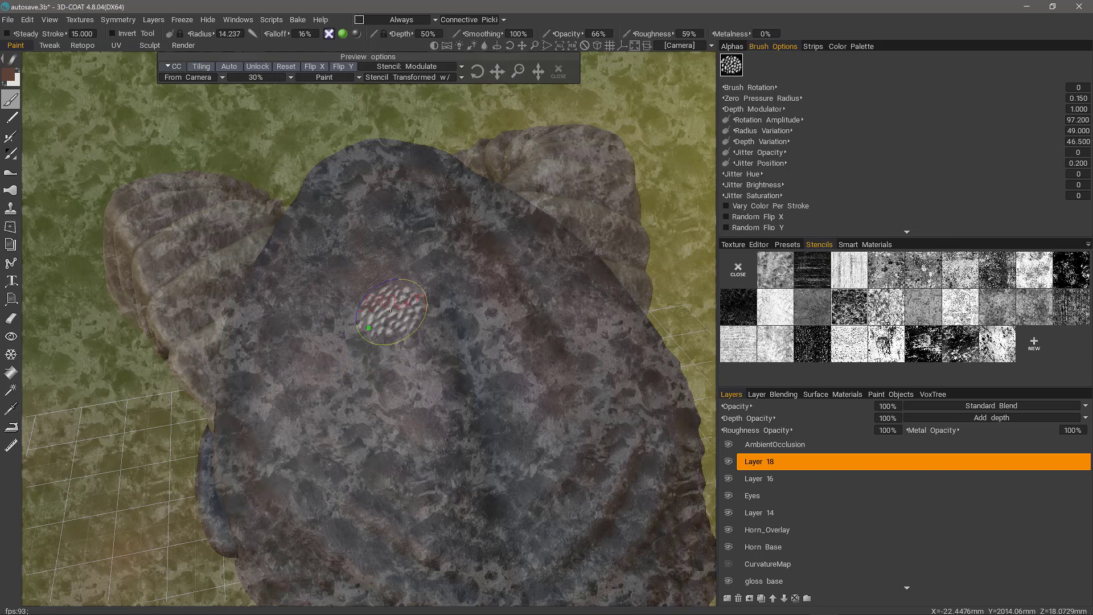
drag(385, 244, 384, 236)
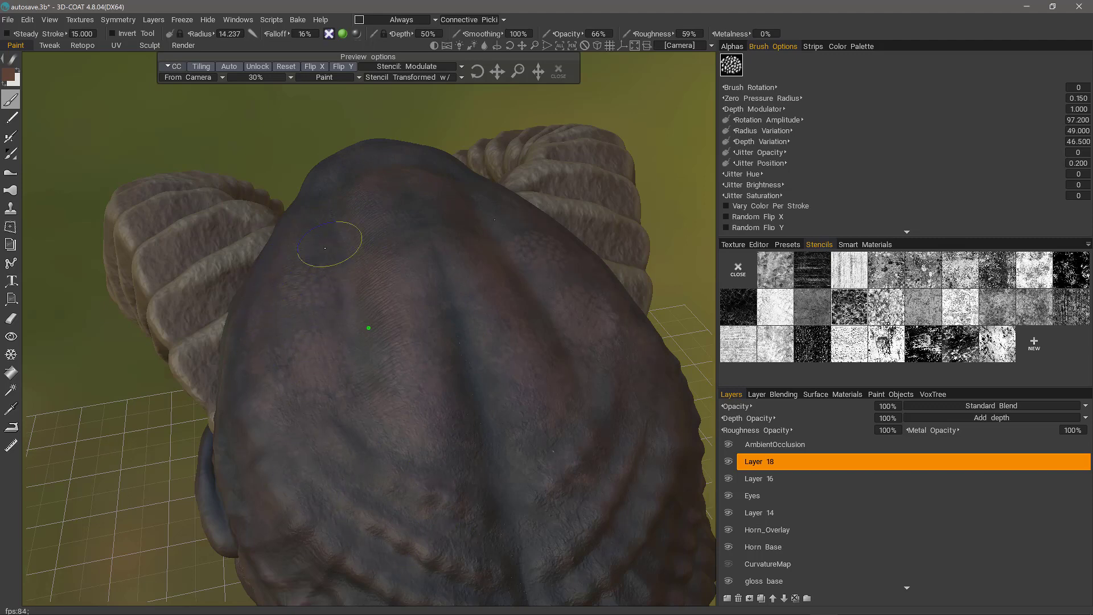
- Hide the stencil overlay and pull back to view the alien's face
alt+right_drag(325, 248, 348, 312)
click(559, 71)
alt+right_drag(432, 285, 317, 459)
alt+drag(317, 459, 345, 326)
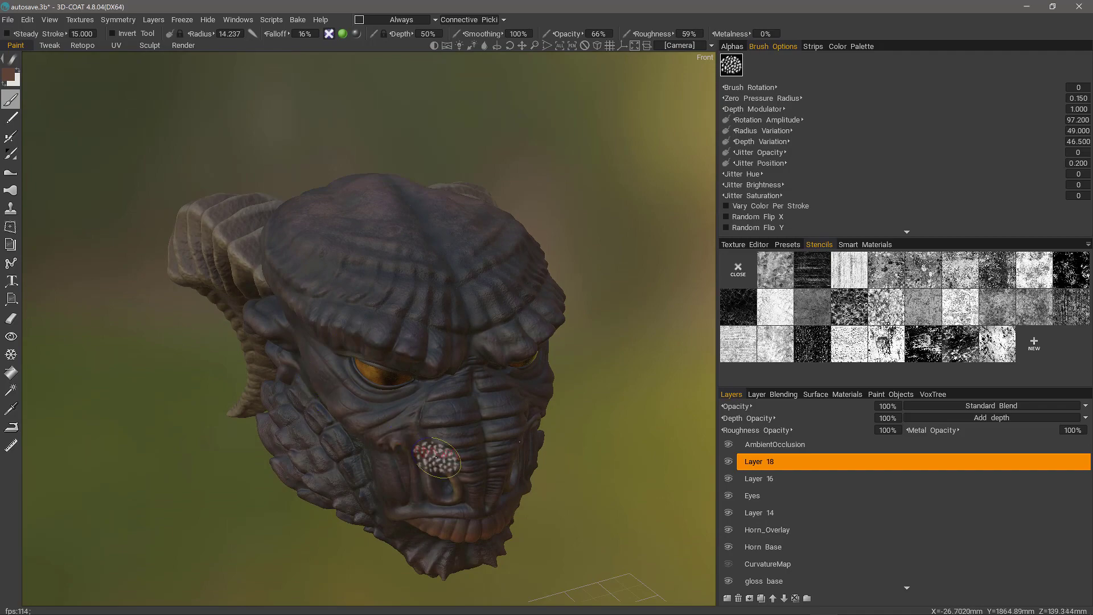